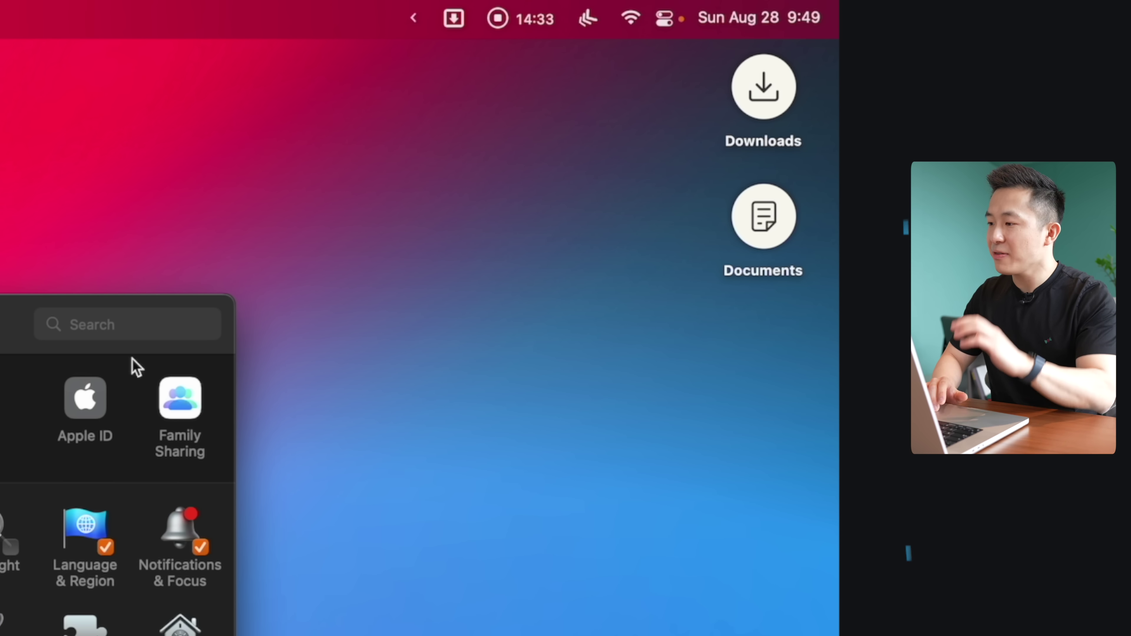
- Open the Control Center and go to its Sound controls
left_click(666, 19)
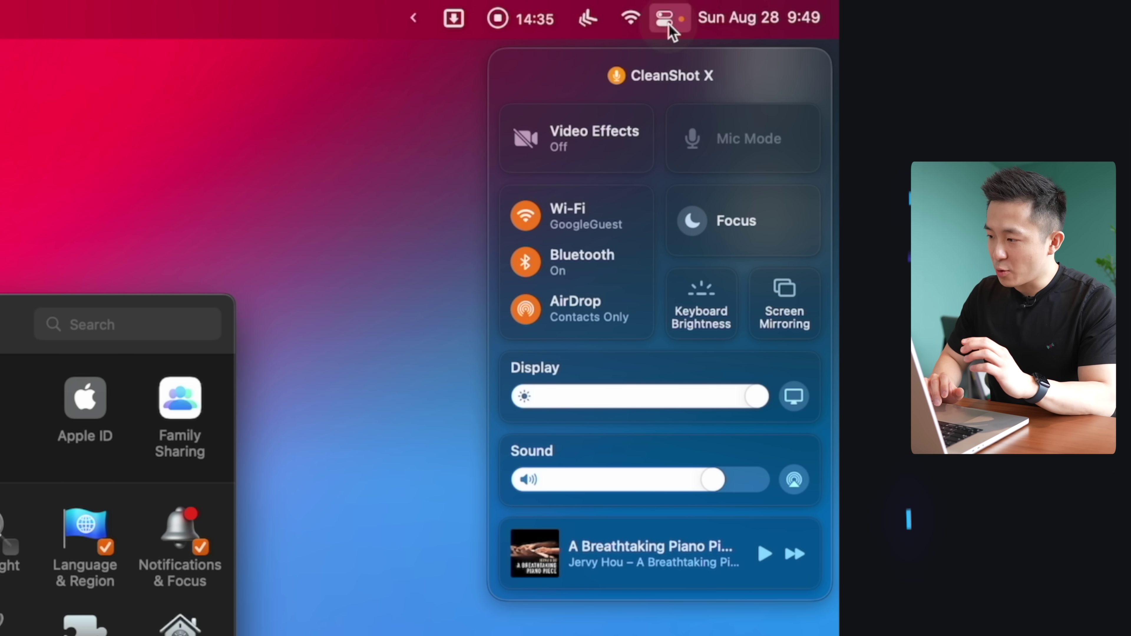
key("alt")
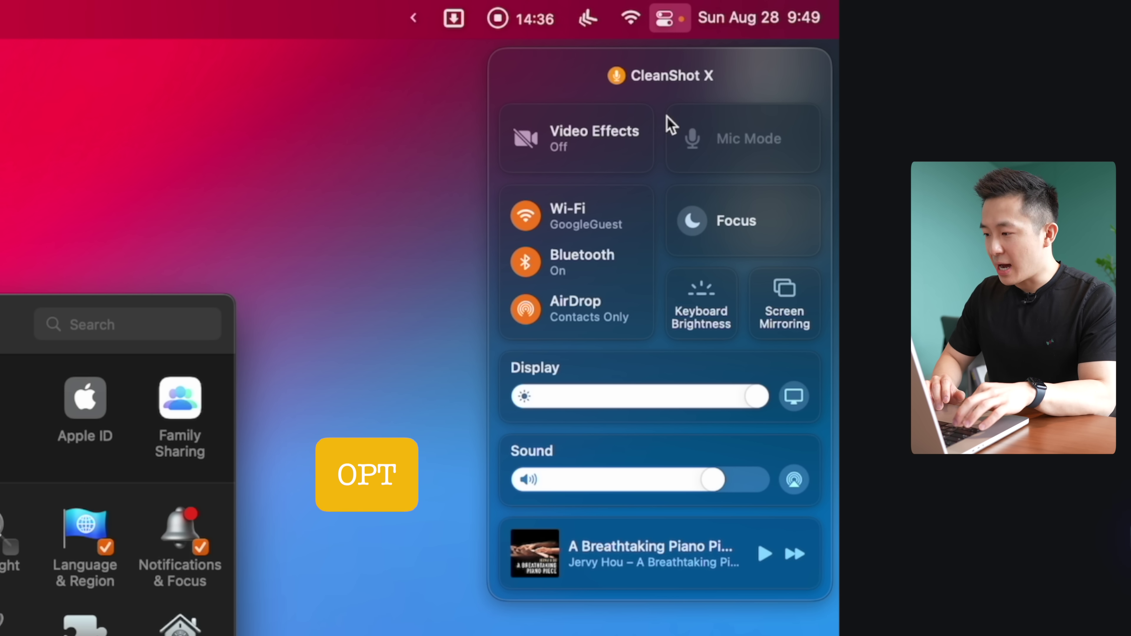
left_click(651, 460)
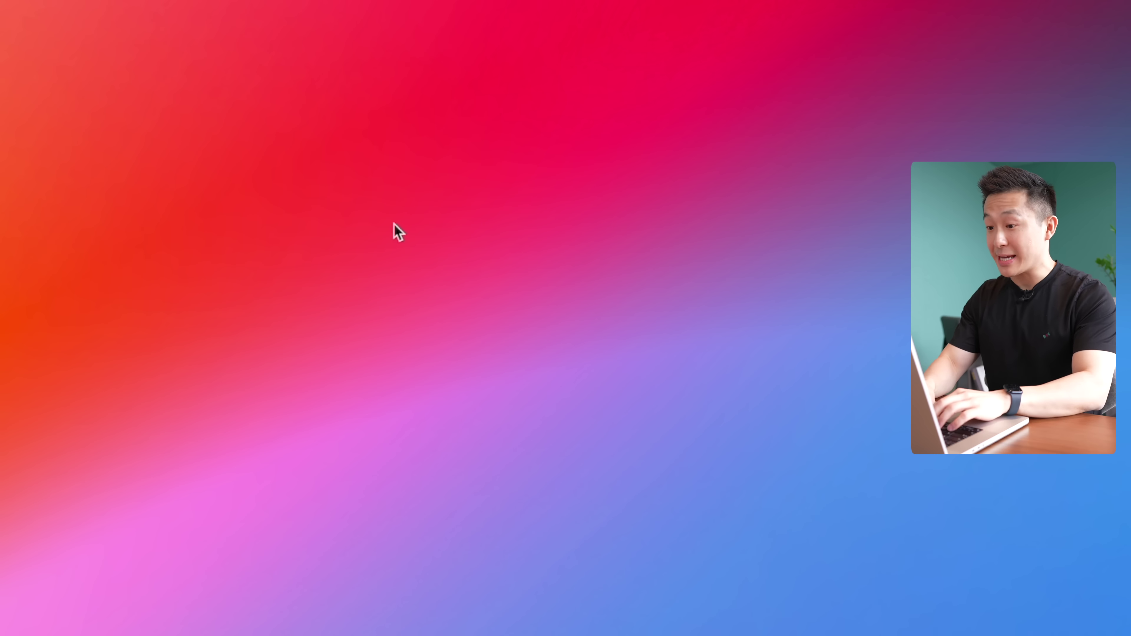
- Open the Sound preferences and view the output and input device settings
key("alt+space")
type("sound")
key("Return")
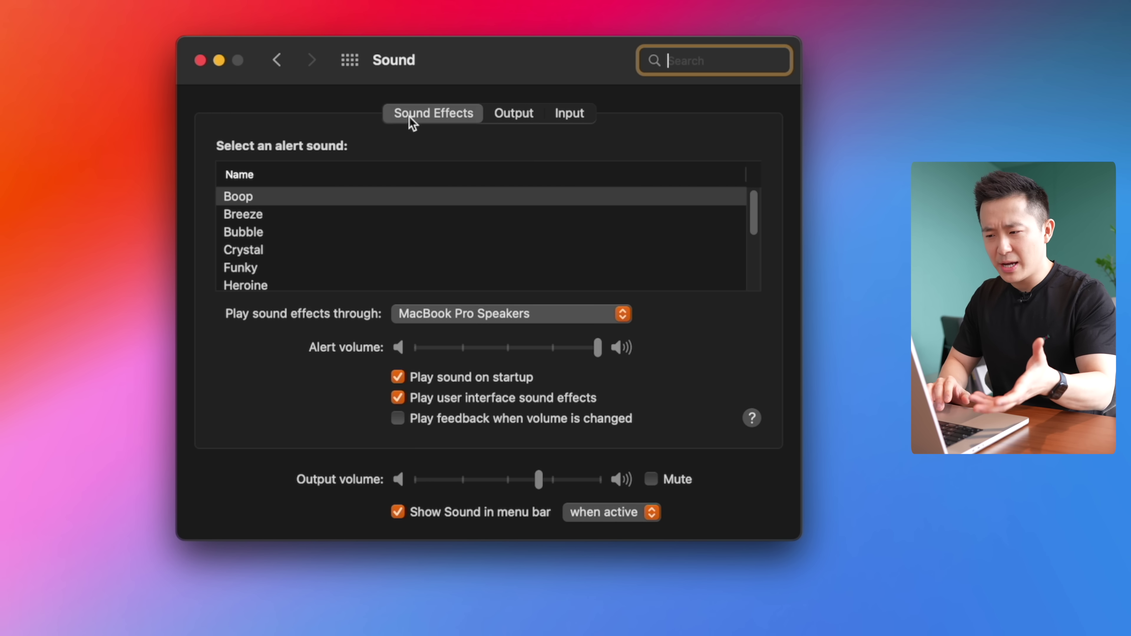
left_click(503, 116)
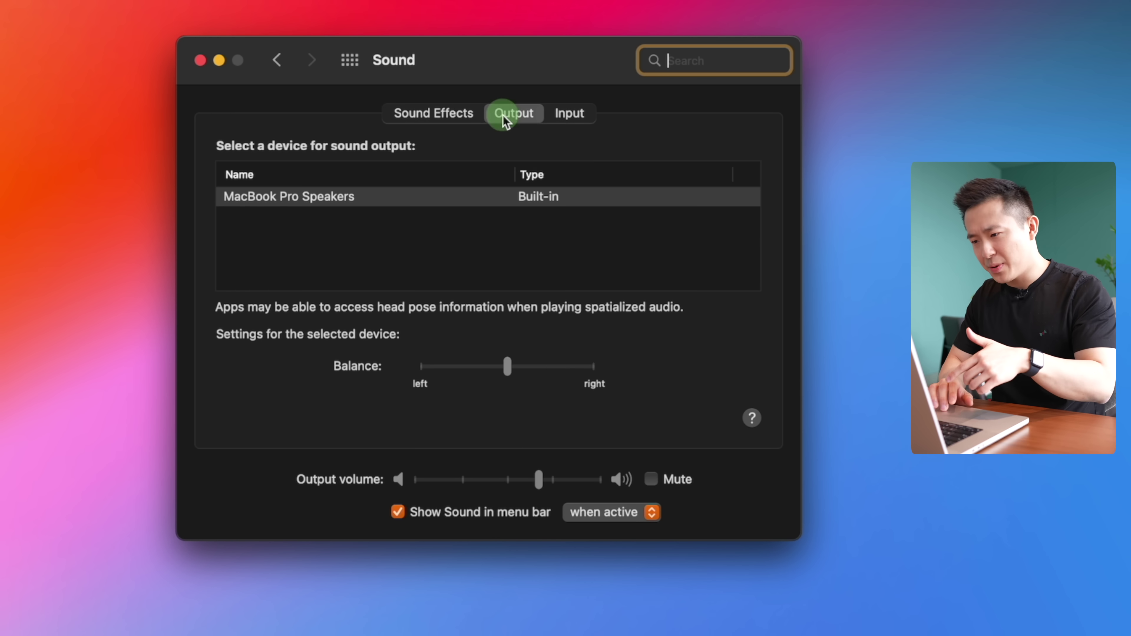
left_click(554, 116)
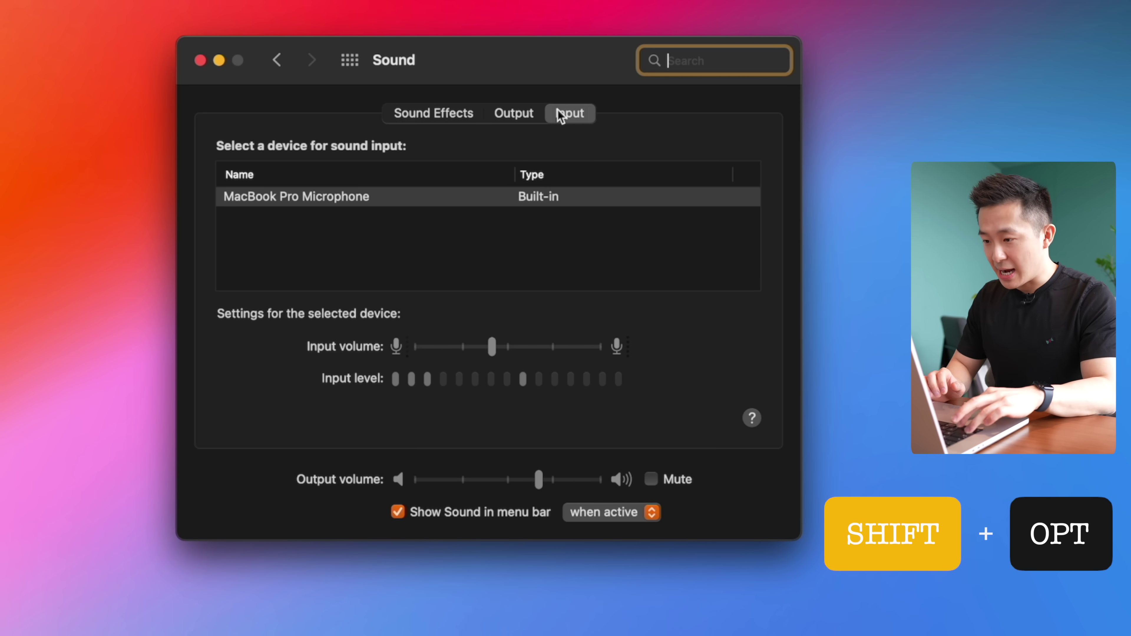
- Fine-tune the output volume and display brightness in small increments
key("shift+alt")
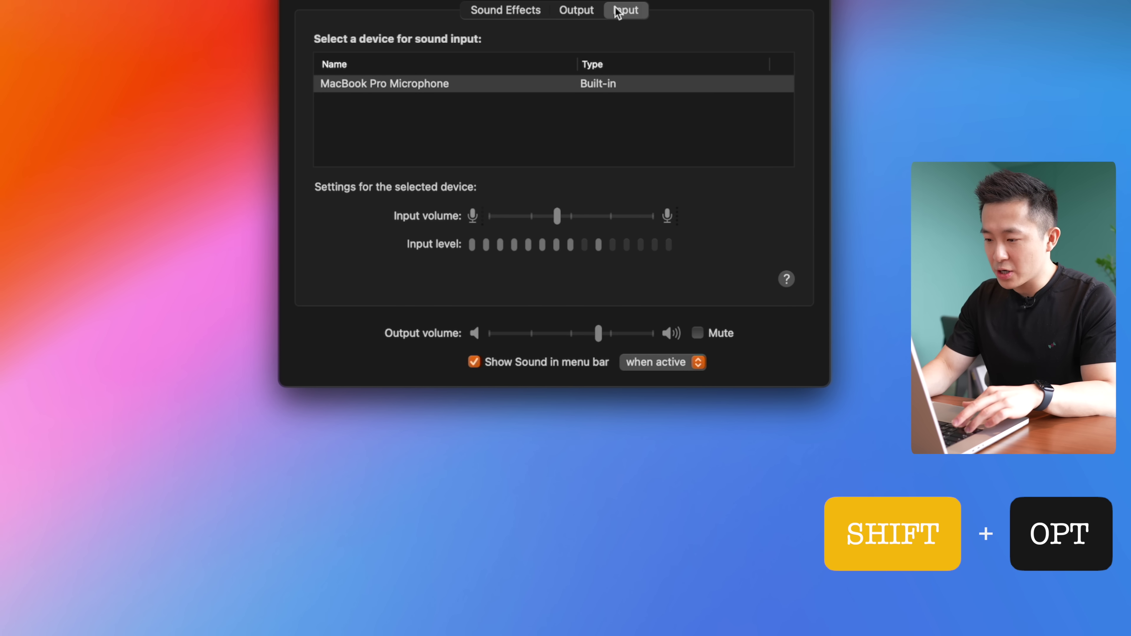
key("shift+alt+XF86AudioRaiseVolume")
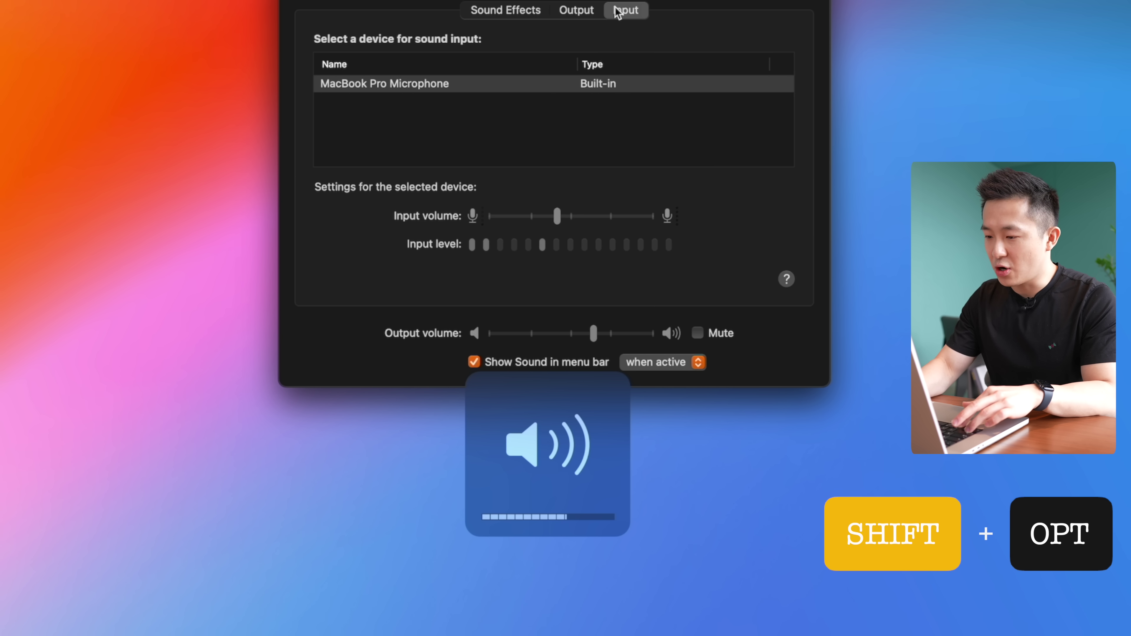
key("shift+alt+XF86AudioRaiseVolume")
key("shift+alt+XF86MonBrightnessUp")
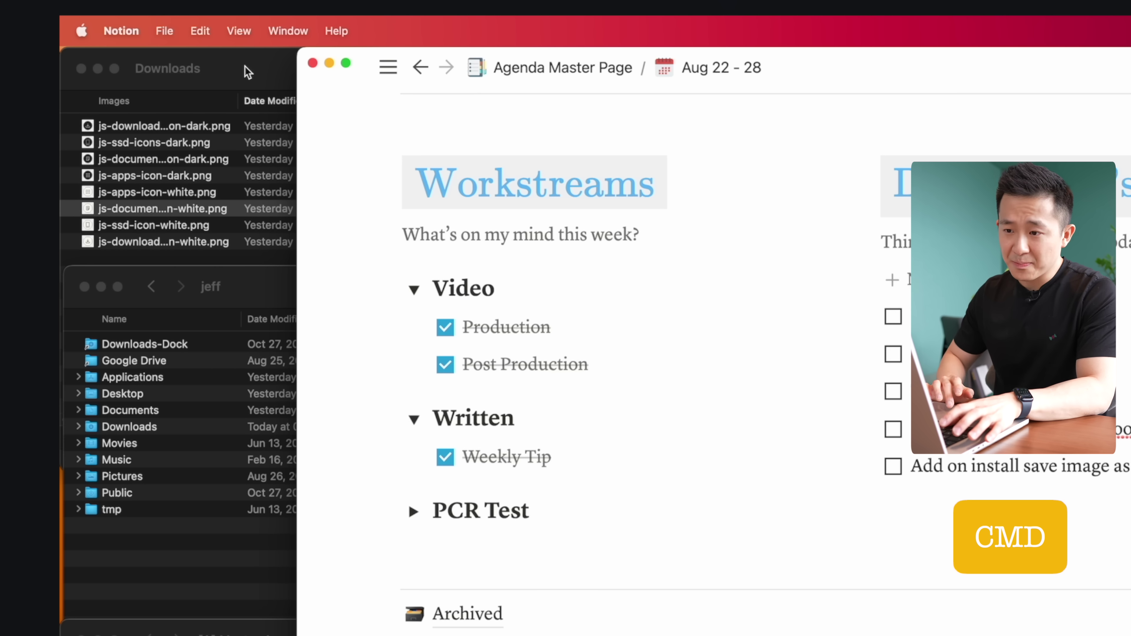
- Reposition the Downloads, home folder and [A] Master Asset Finder windows behind Notion while keeping Notion in front
left_click_drag(245, 66, 256, 34)
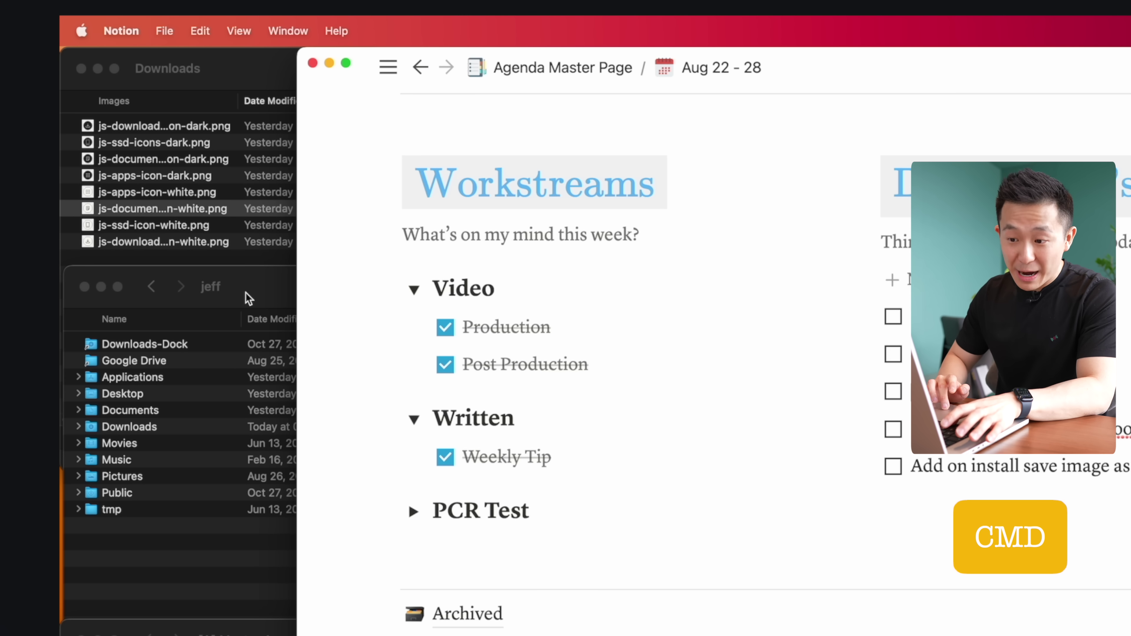
left_click_drag(249, 298, 222, 295)
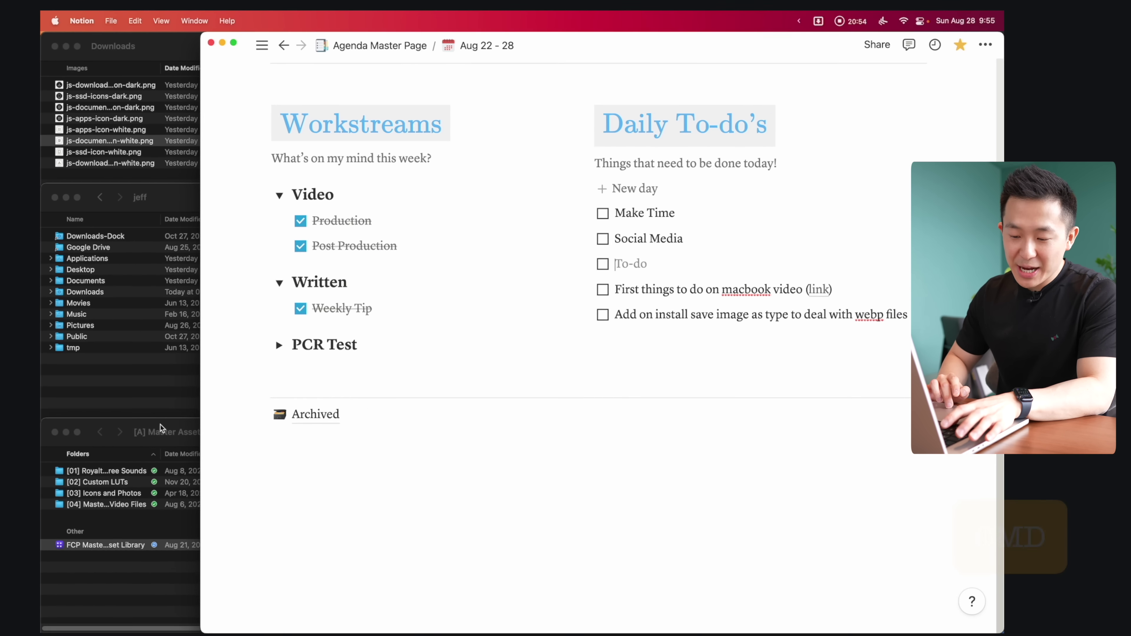
mouse_move(160, 428)
left_mouse_down()
mouse_move(159, 382)
mouse_move(146, 415)
mouse_move(159, 422)
left_mouse_up()
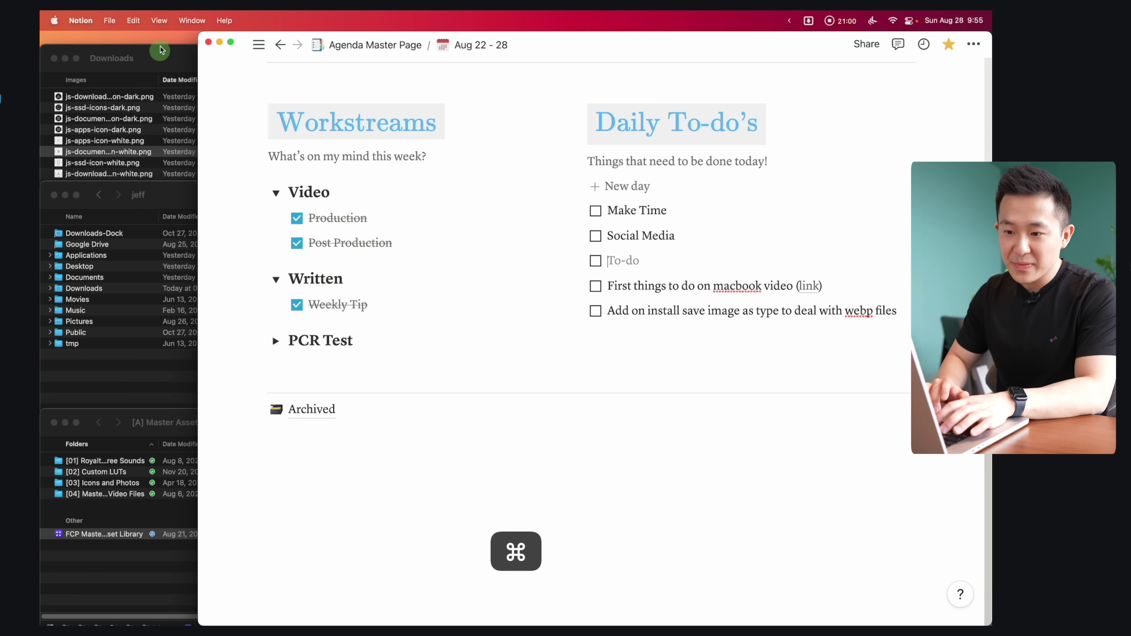
mouse_move(163, 196)
left_mouse_down()
mouse_move(163, 91)
mouse_move(150, 189)
left_mouse_up()
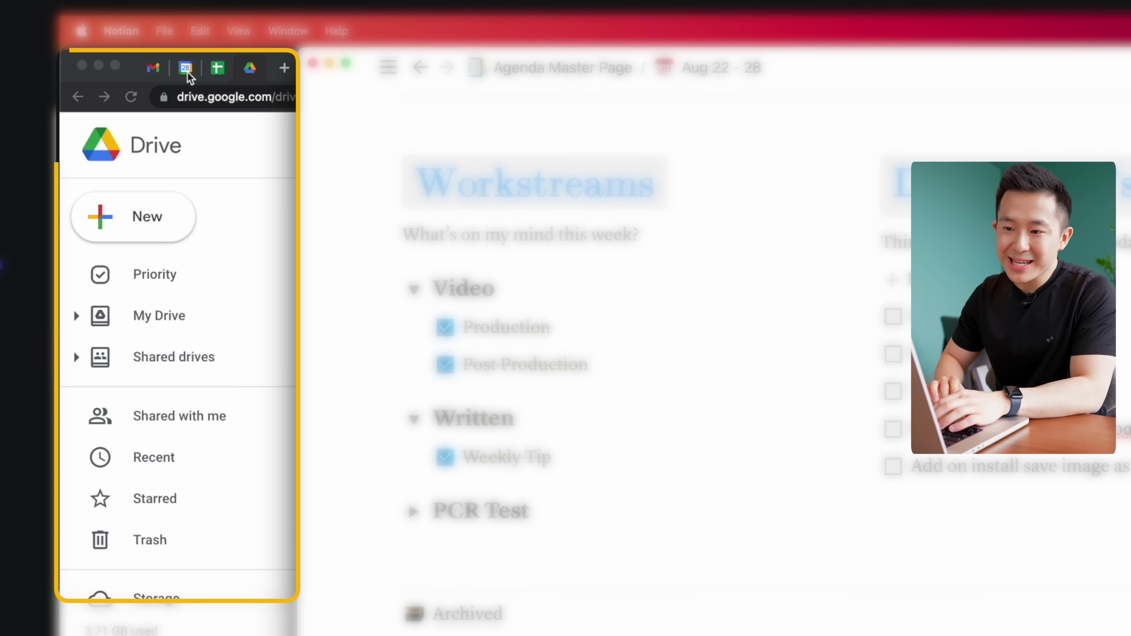
- Switch the background Chrome window from Google Drive to Google Calendar while keeping Notion active
left_click(187, 71)
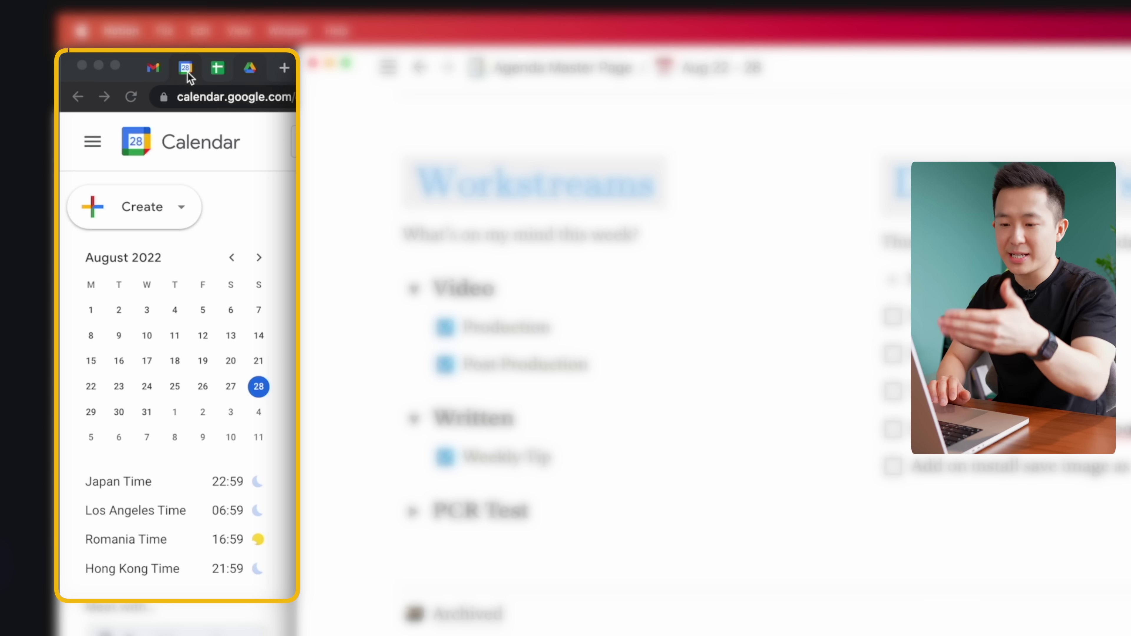
type("hou")
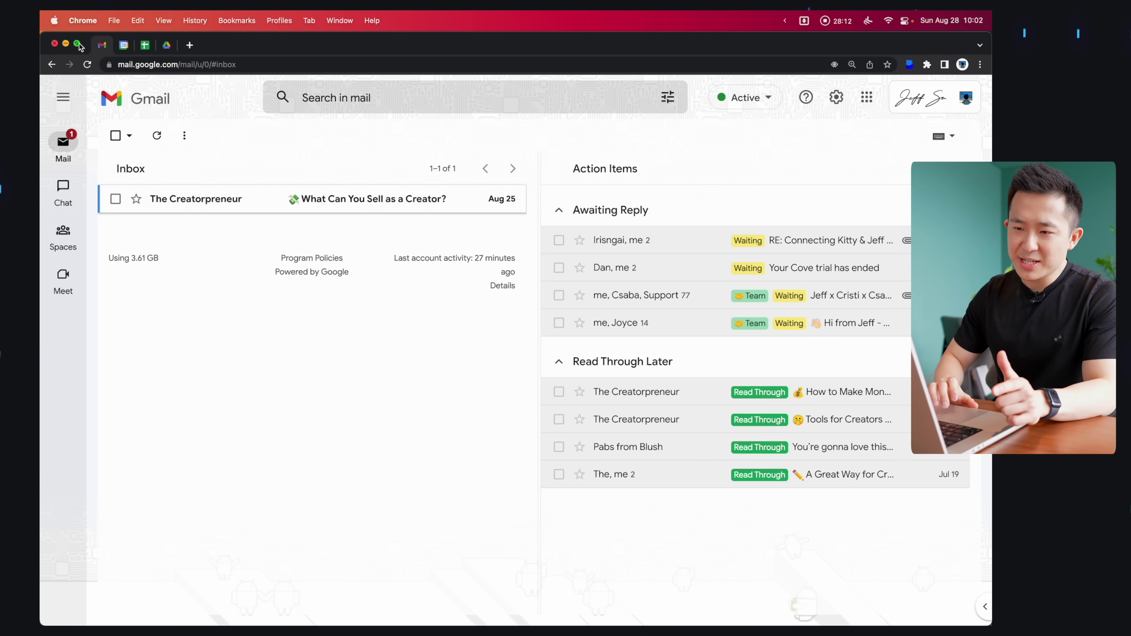
- Expand the Gmail window to full screen to check the menu bar, and exit full screen
left_click(78, 43)
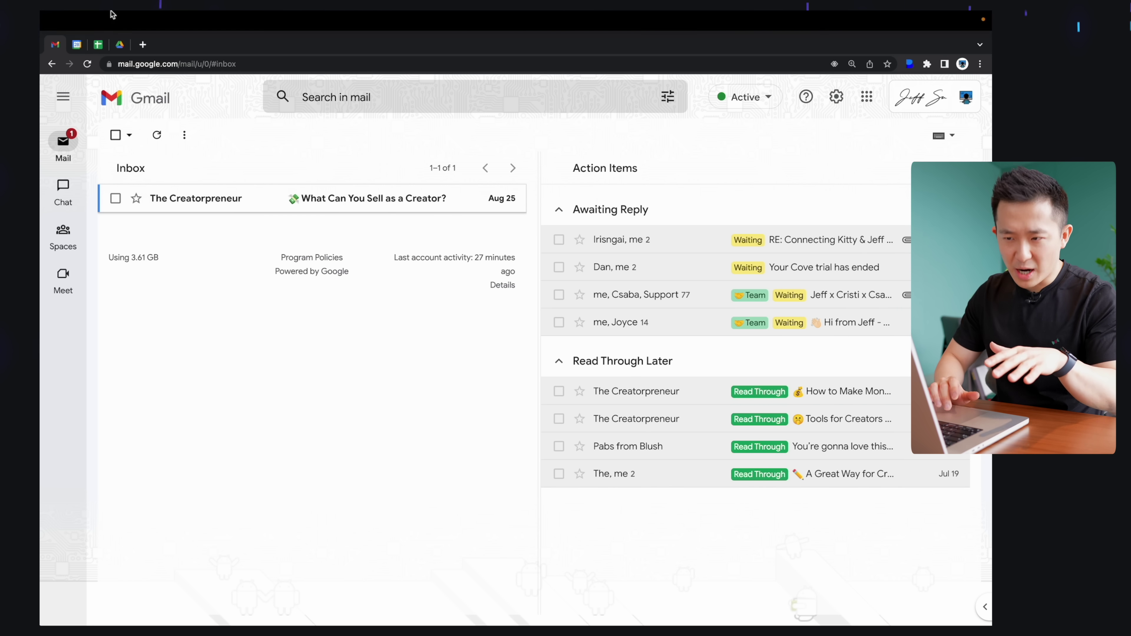
mouse_move(124, 14)
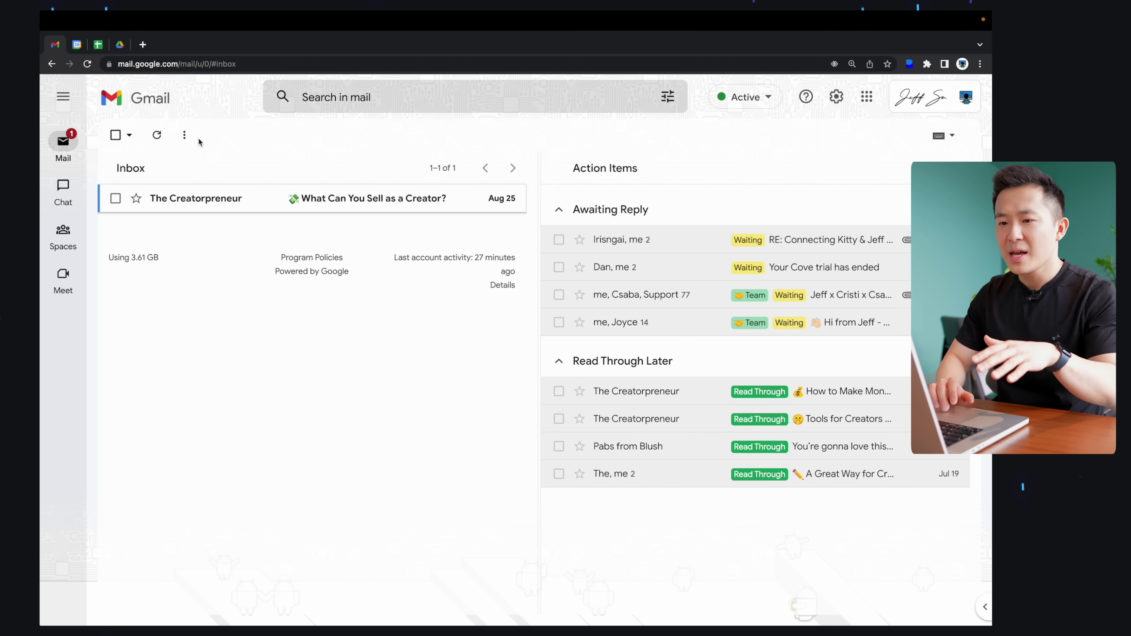
left_click(77, 40)
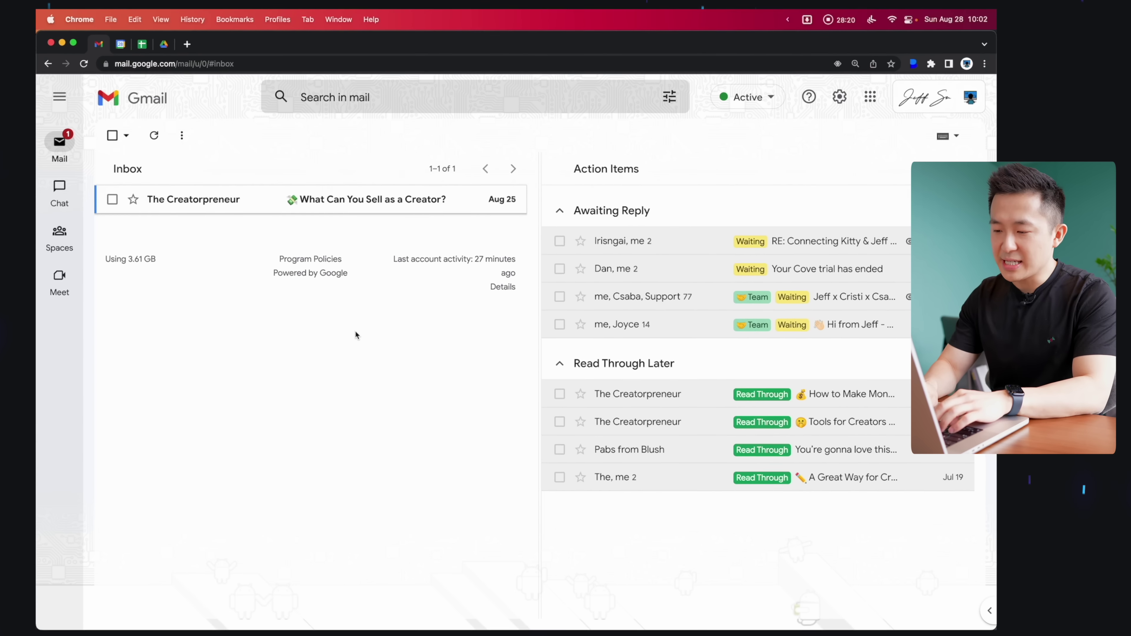
- Turn off automatic hiding of the menu bar in full screen in the Dock & Menu Bar preferences
key("super+space")
type("sy")
key("Return")
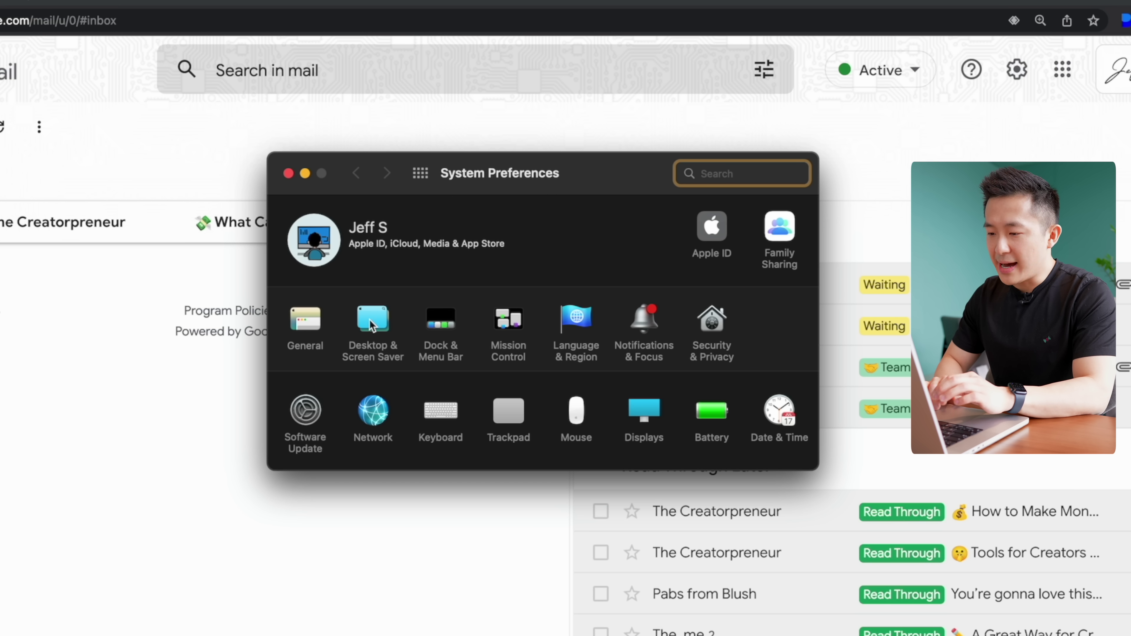
left_click(448, 328)
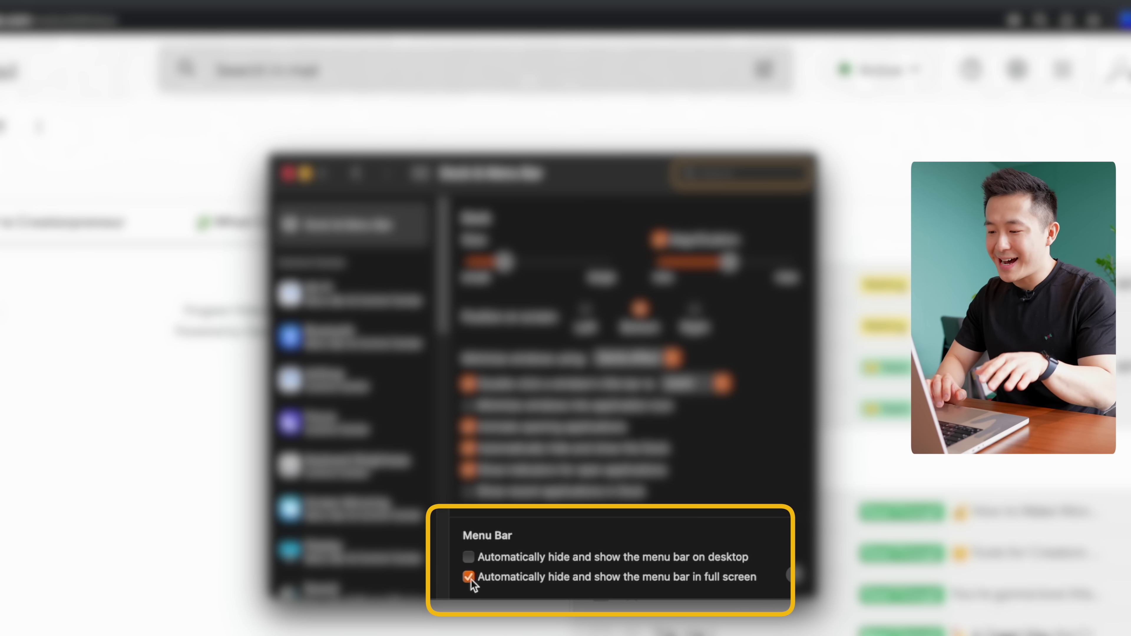
left_click(202, 459)
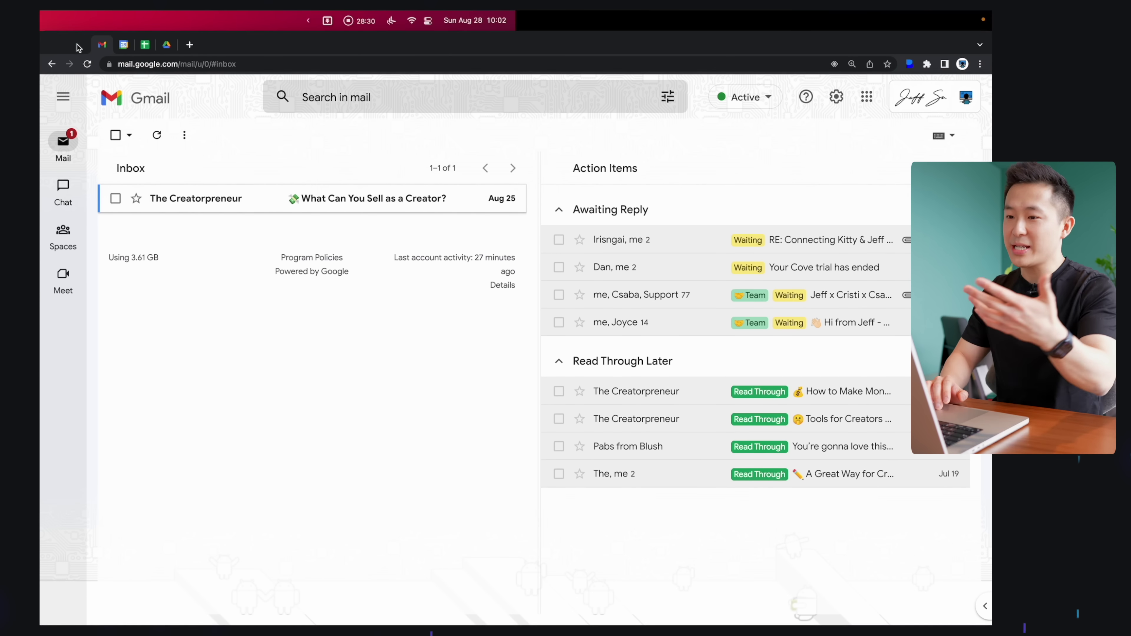
- Open the "What Can You Sell as a Creator?" email and move it to the Follow Up label
mouse_move(152, 86)
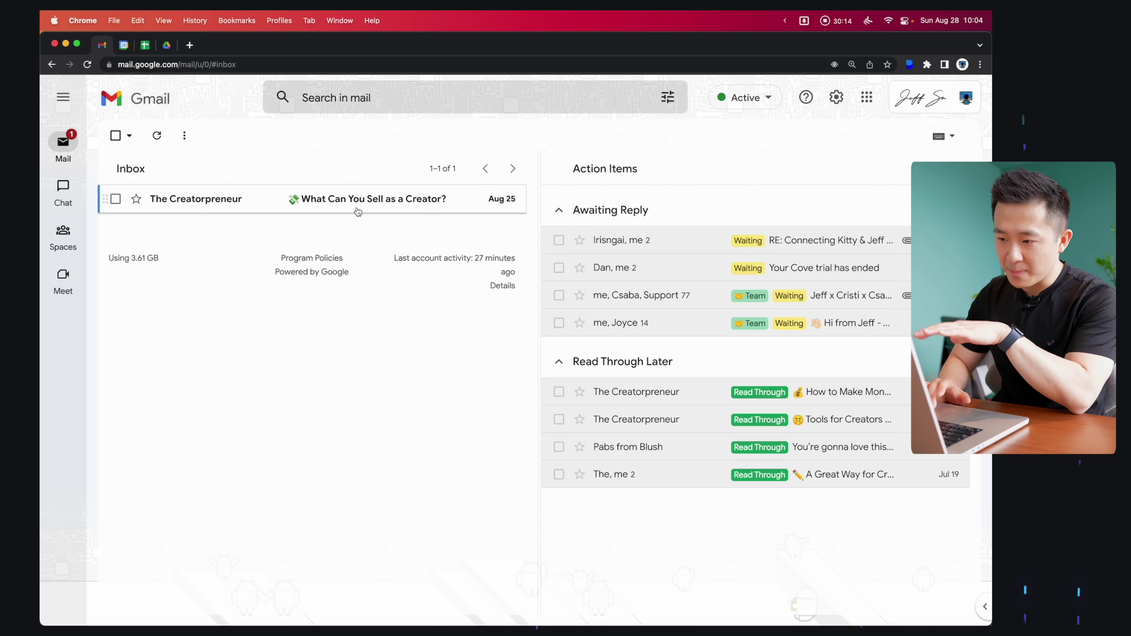
left_click(357, 209)
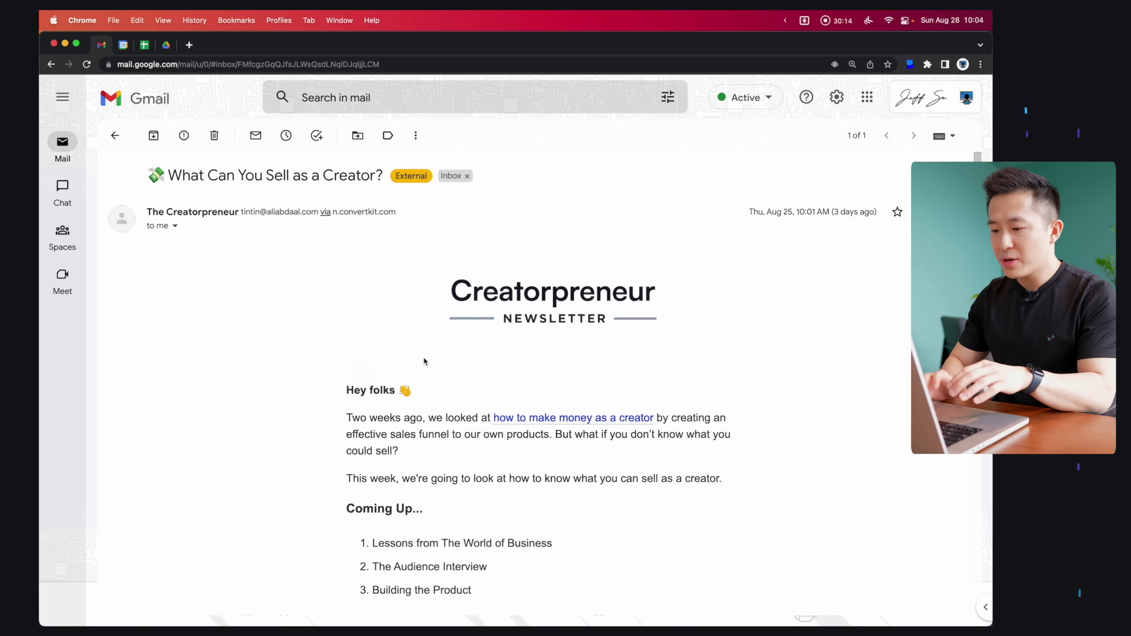
type("v")
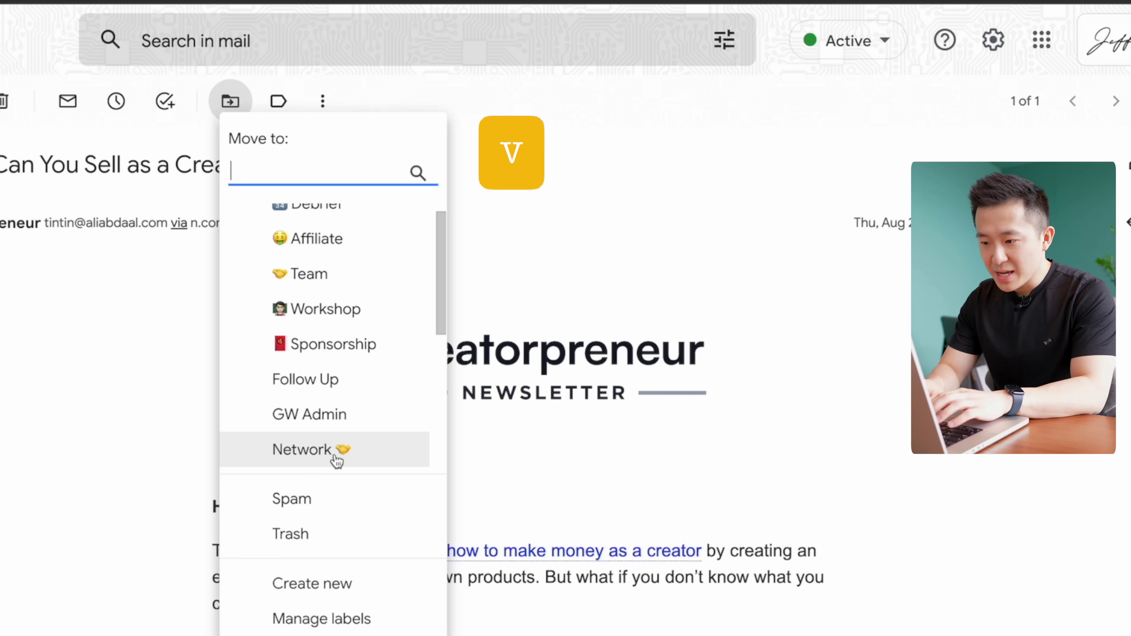
type("follow")
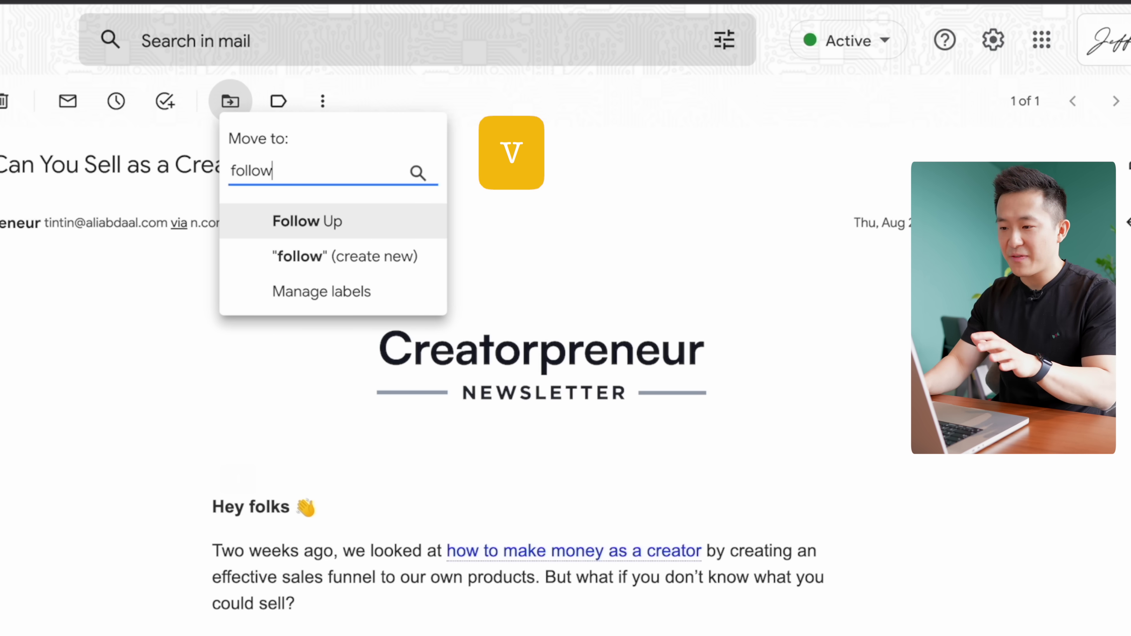
key("Return")
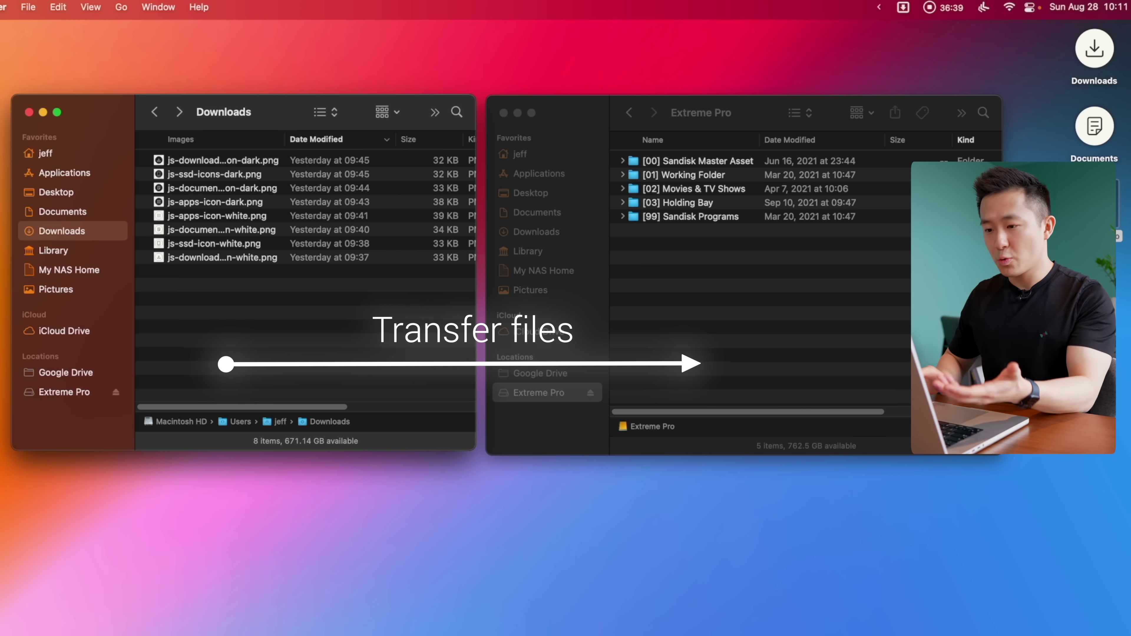
- Copy the white js-download icon PNG from Downloads to the Extreme Pro drive and delete the original
left_click_drag(241, 264, 685, 269)
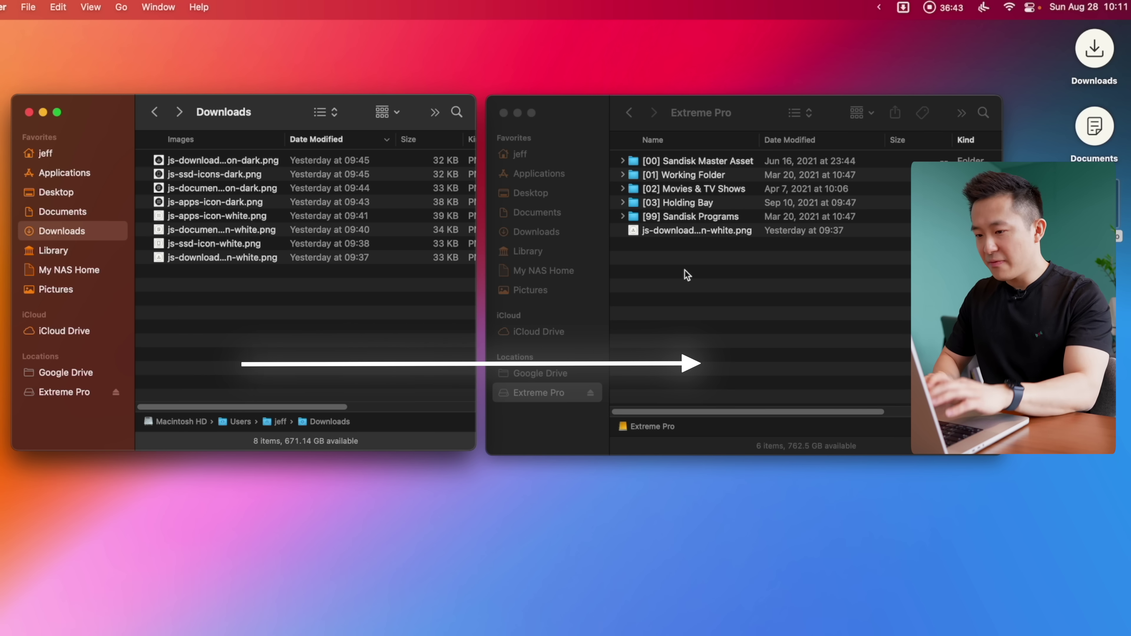
left_click(311, 258)
key("super+BackSpace")
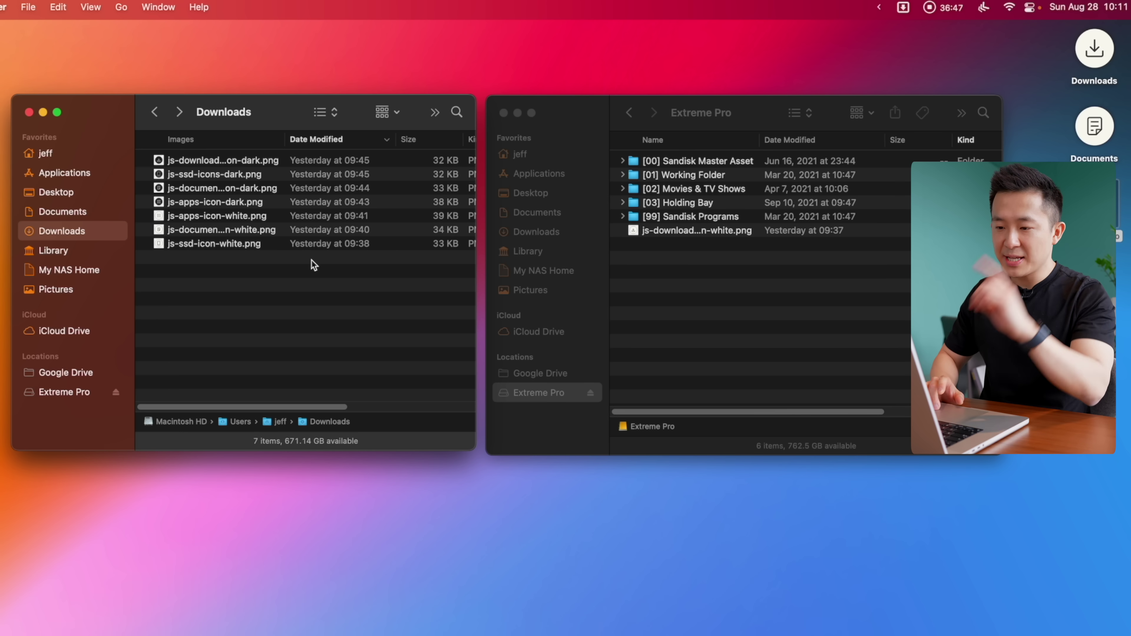
- Move js-ssd-icon-white.png from Downloads to the Extreme Pro drive by cut-style pasting instead of duplicating it
left_click(279, 247)
key("super+c")
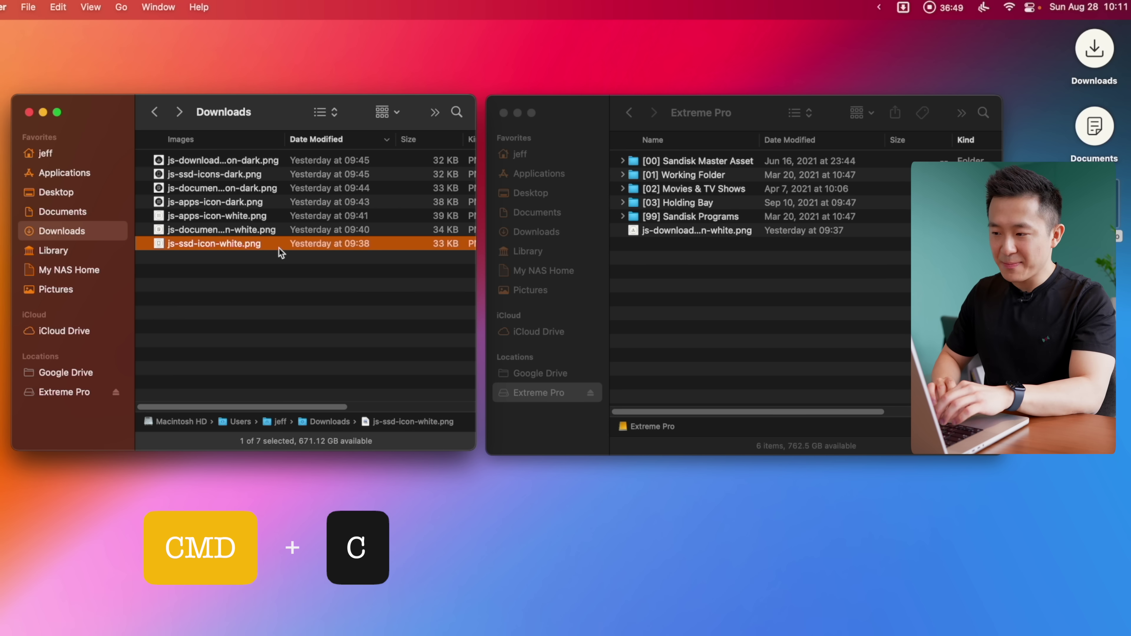
left_click(754, 313)
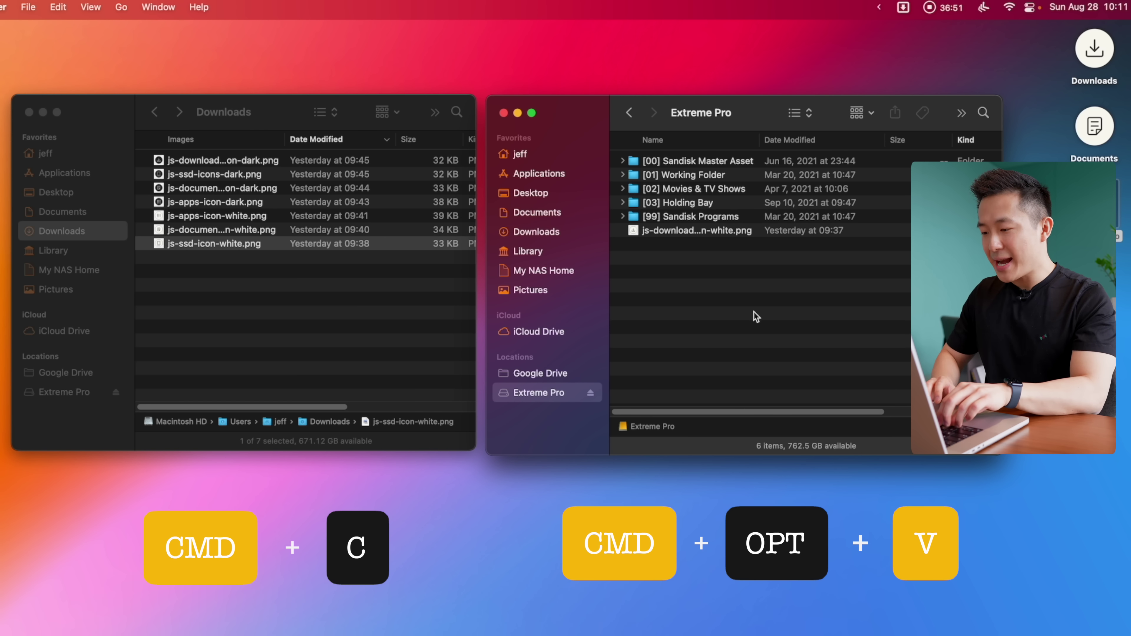
key("super+alt+v")
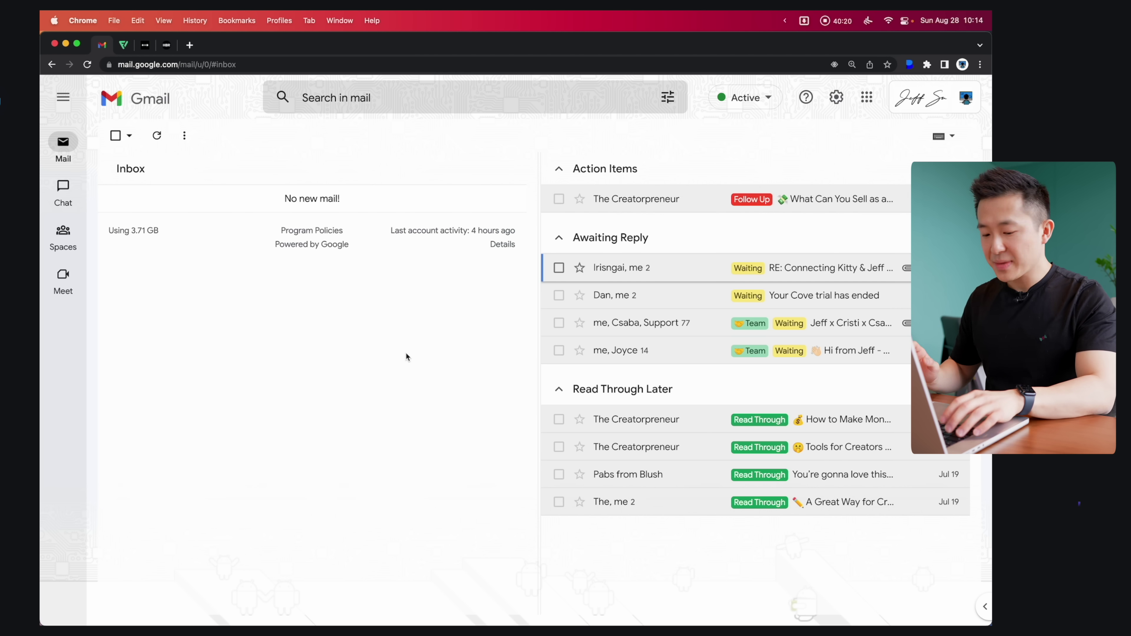
- Switch from Gmail to Finder, show all of its windows and restore the minimized Documents window
key("super+Tab")
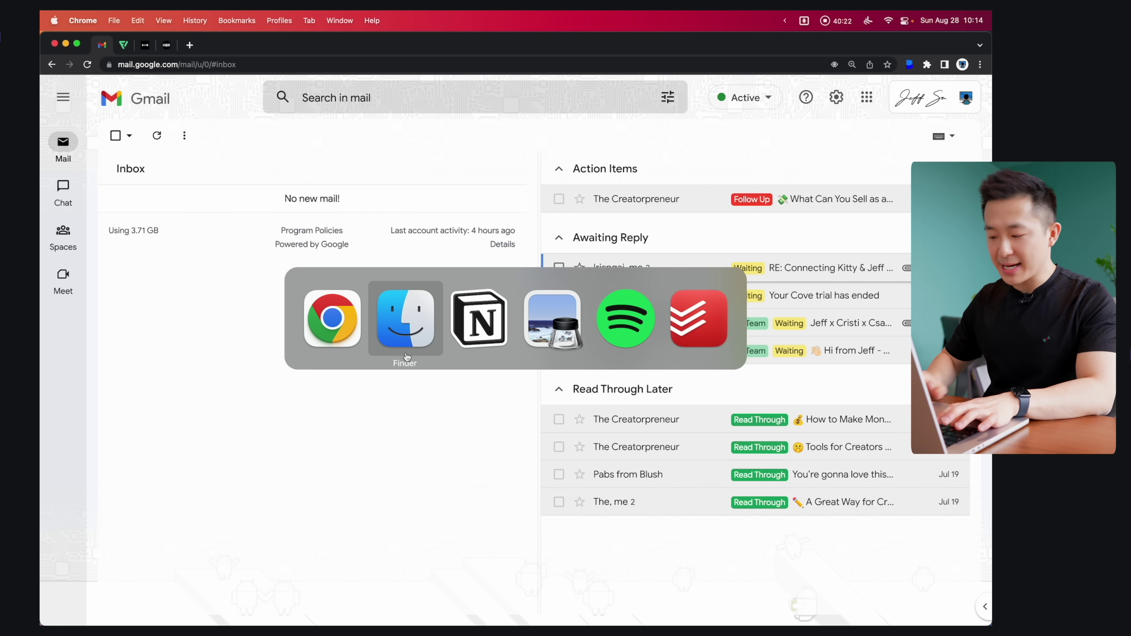
key("super+Down")
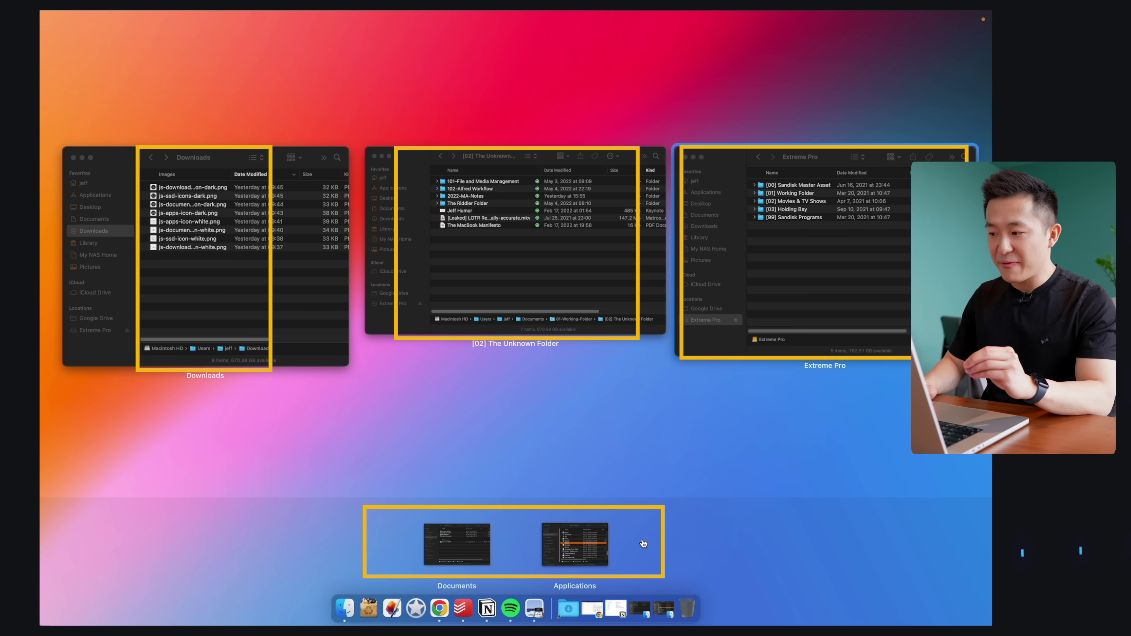
key("Down")
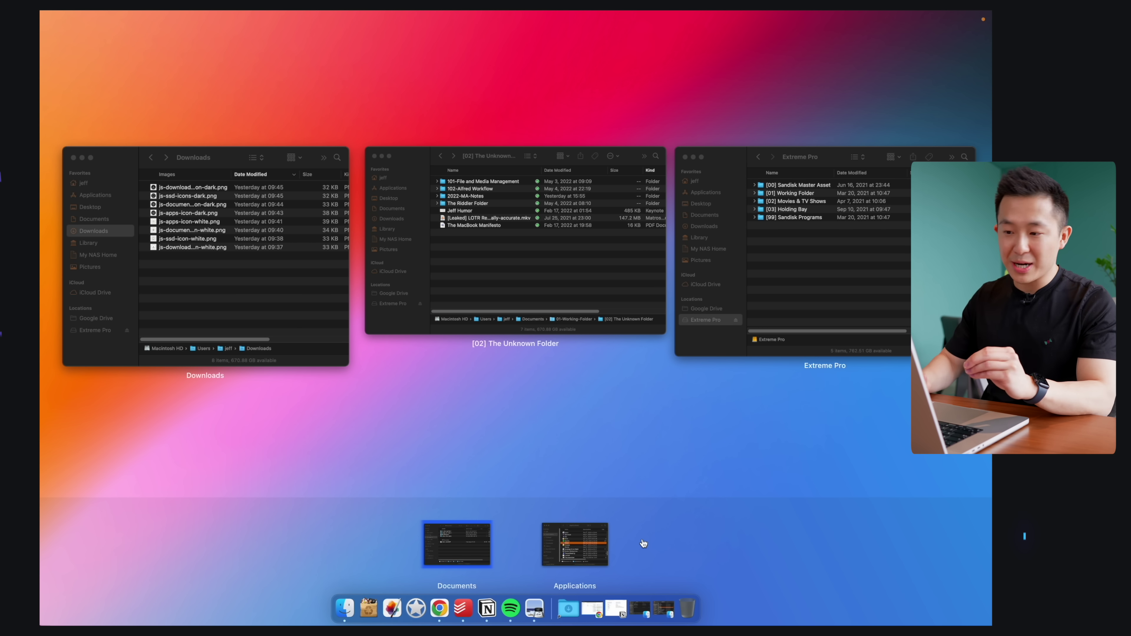
key("Return")
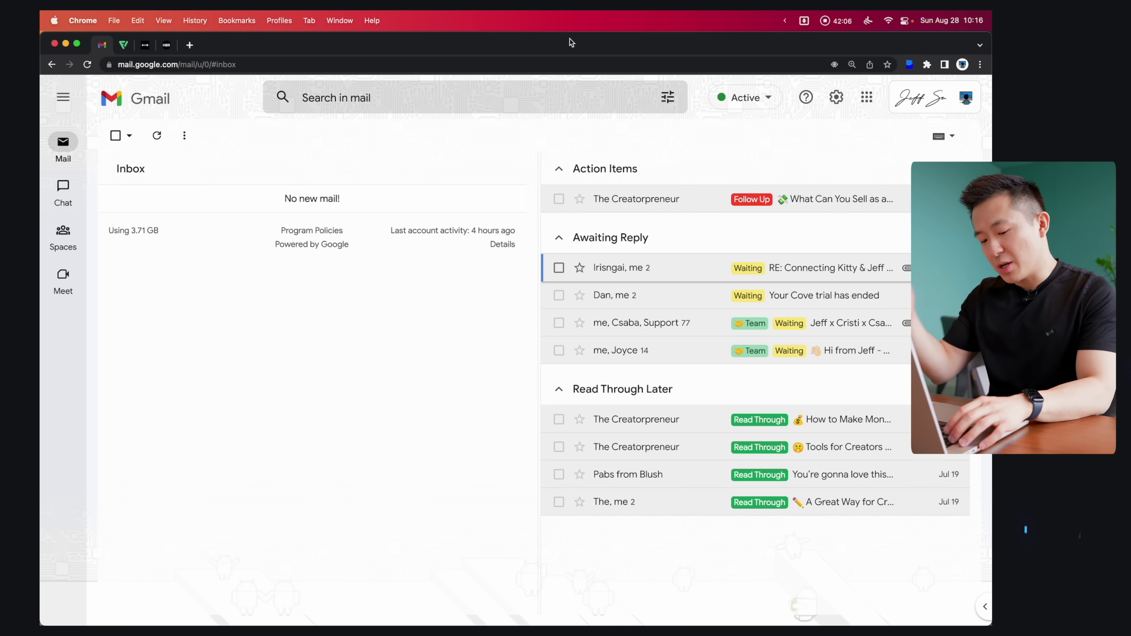
- Preview all open windows, switch from Gmail to the Documents window and cycle through the other Finder windows
key("alt+Tab")
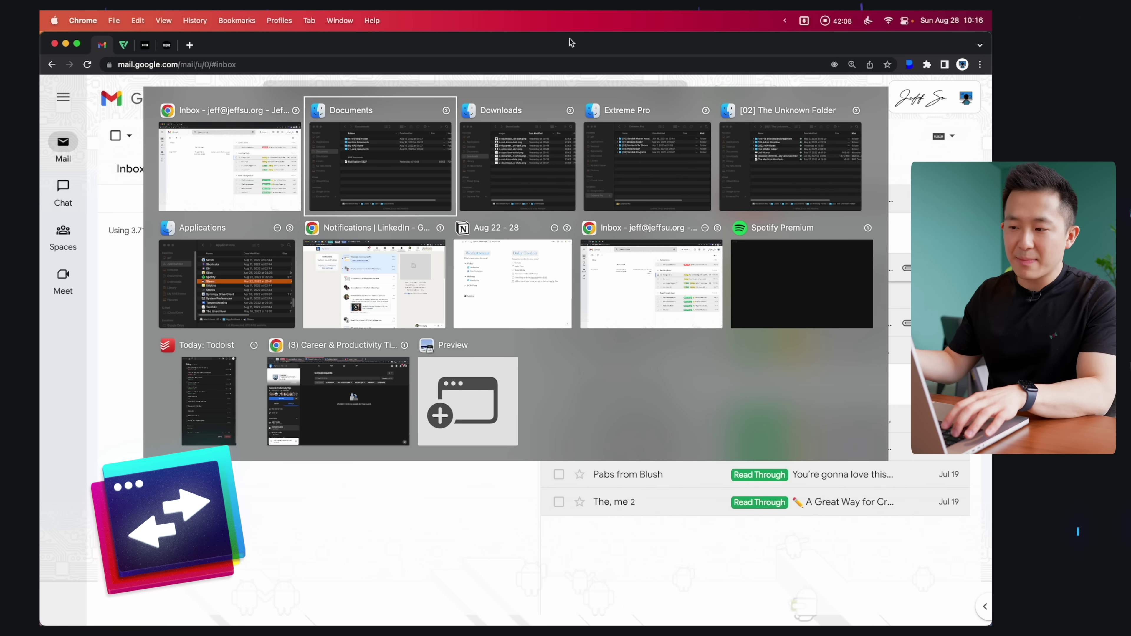
key("alt+grave")
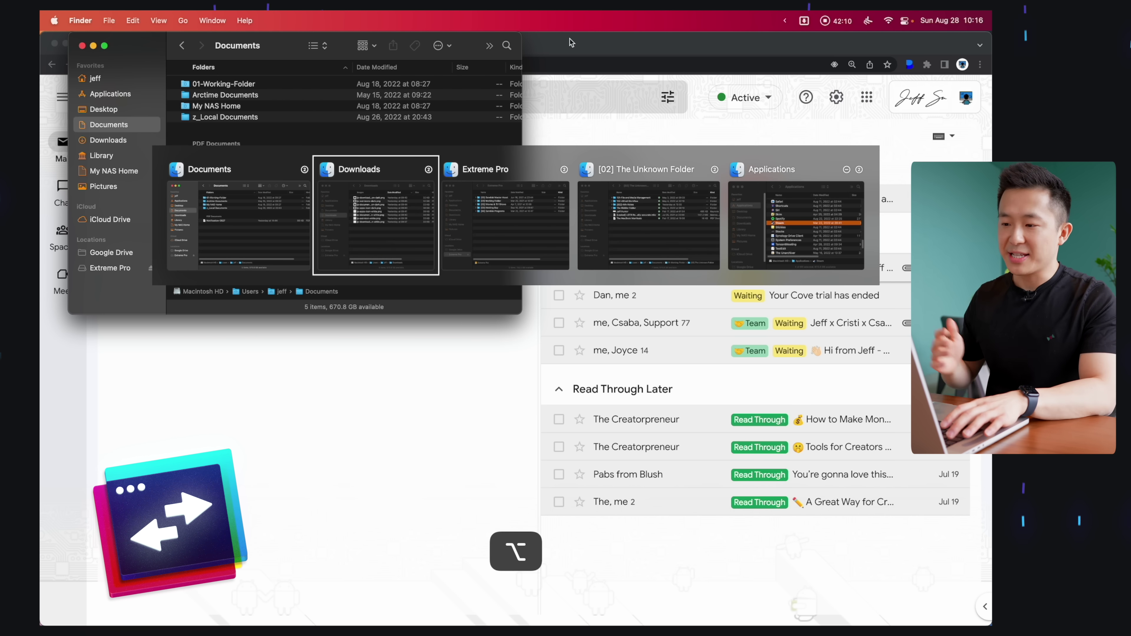
key("alt+grave")
key("alt+grave")
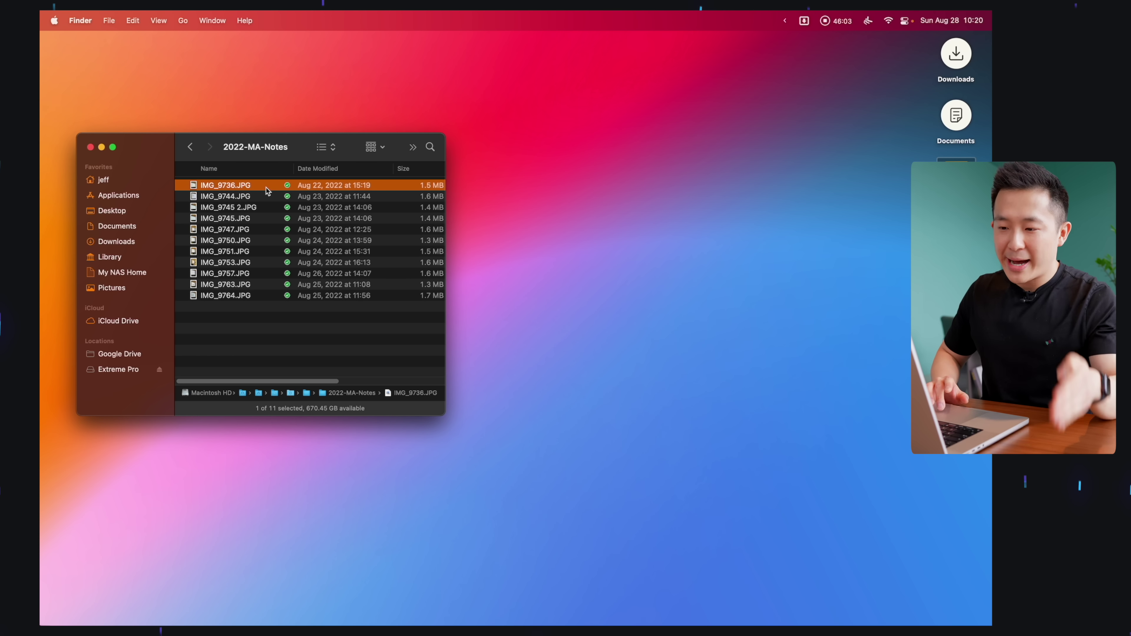
- Open IMG_9736.JPG and IMG_9744.JPG from 2022-MA-Notes in Preview one at a time, closing each after viewing
double_click(266, 187)
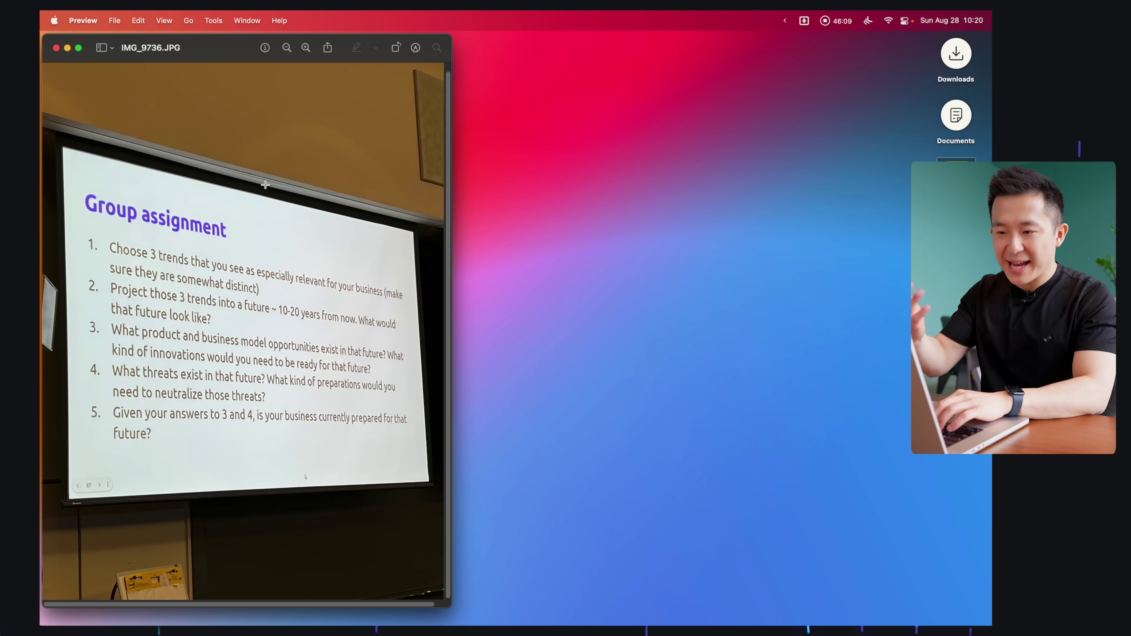
key("super+w")
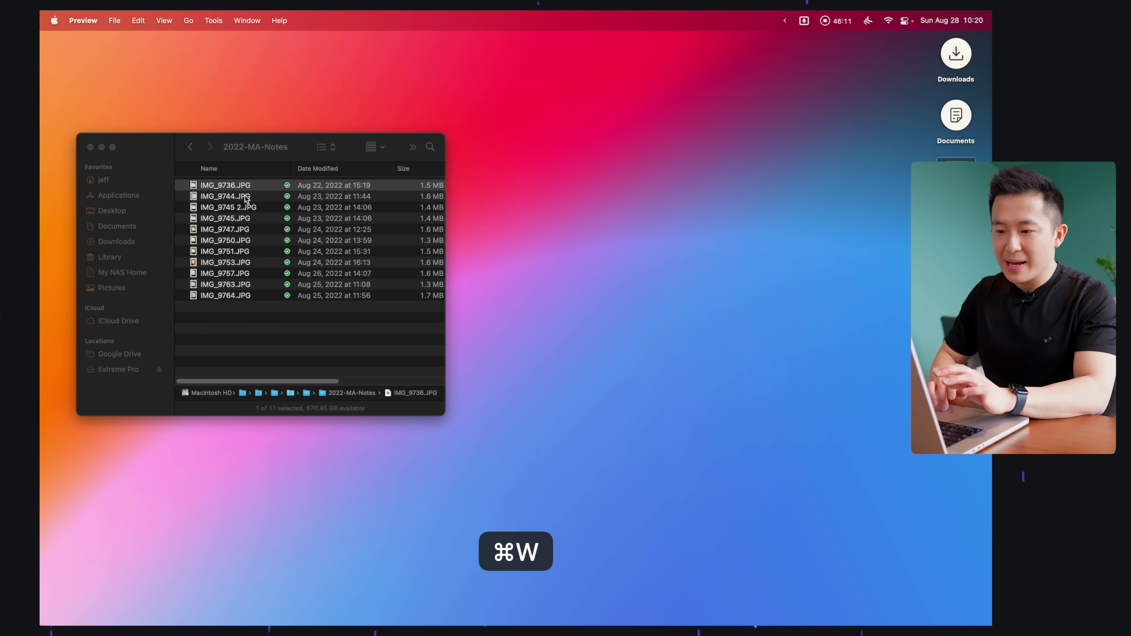
double_click(240, 196)
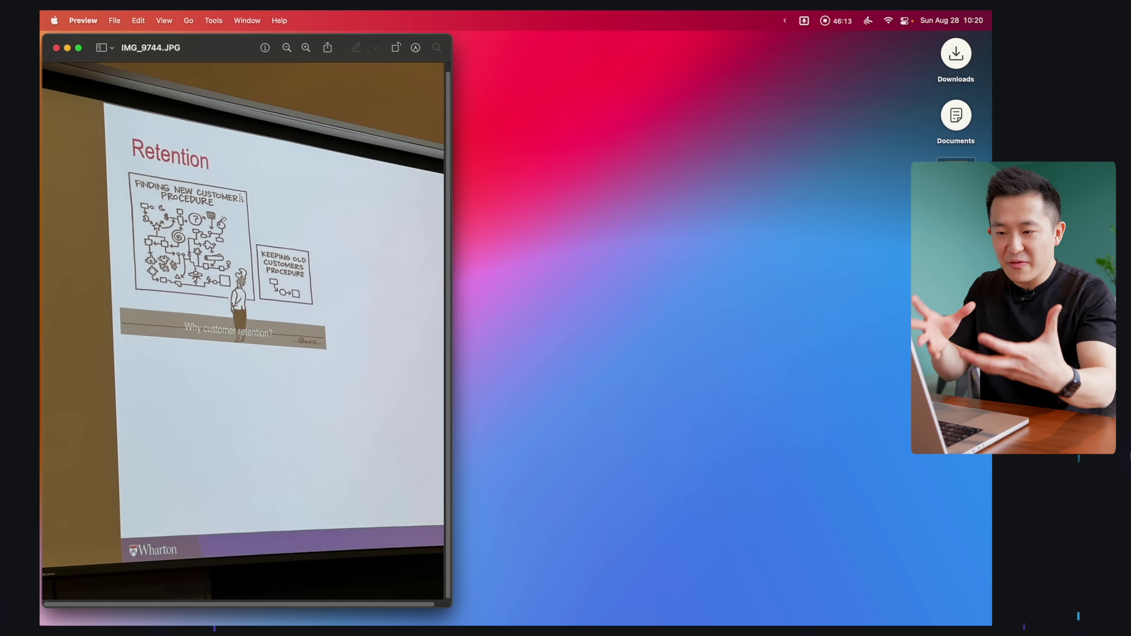
key("super+w")
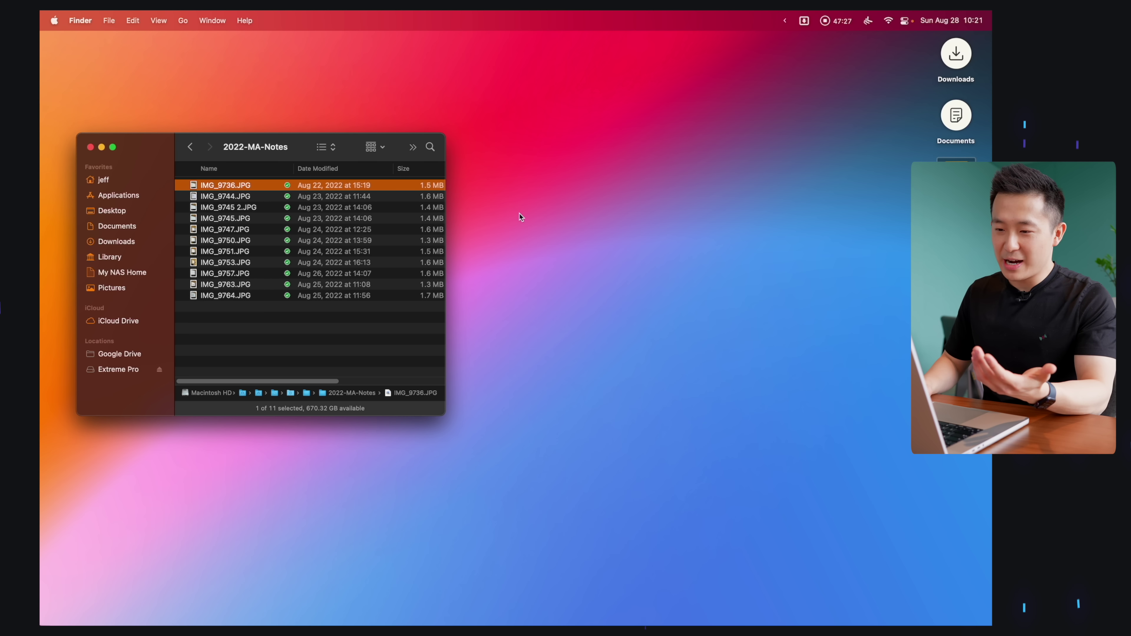
- Quick Look the photos from IMG_9736.JPG down to IMG_9745.JPG without opening them, and close the preview
key("space")
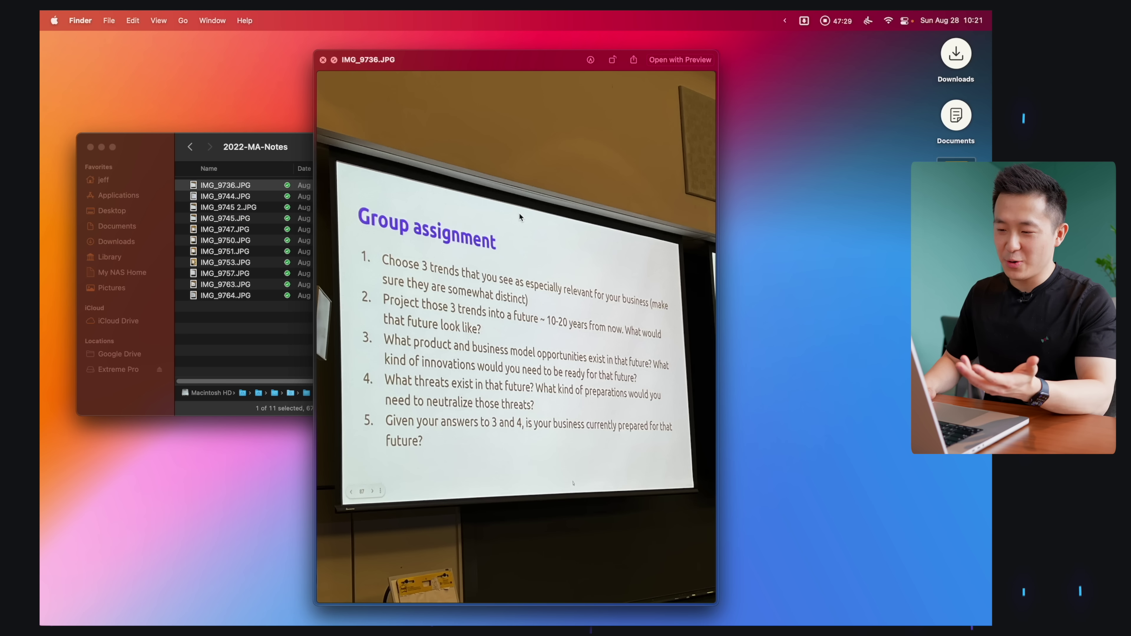
key("Down")
key("Down")
key("Down")
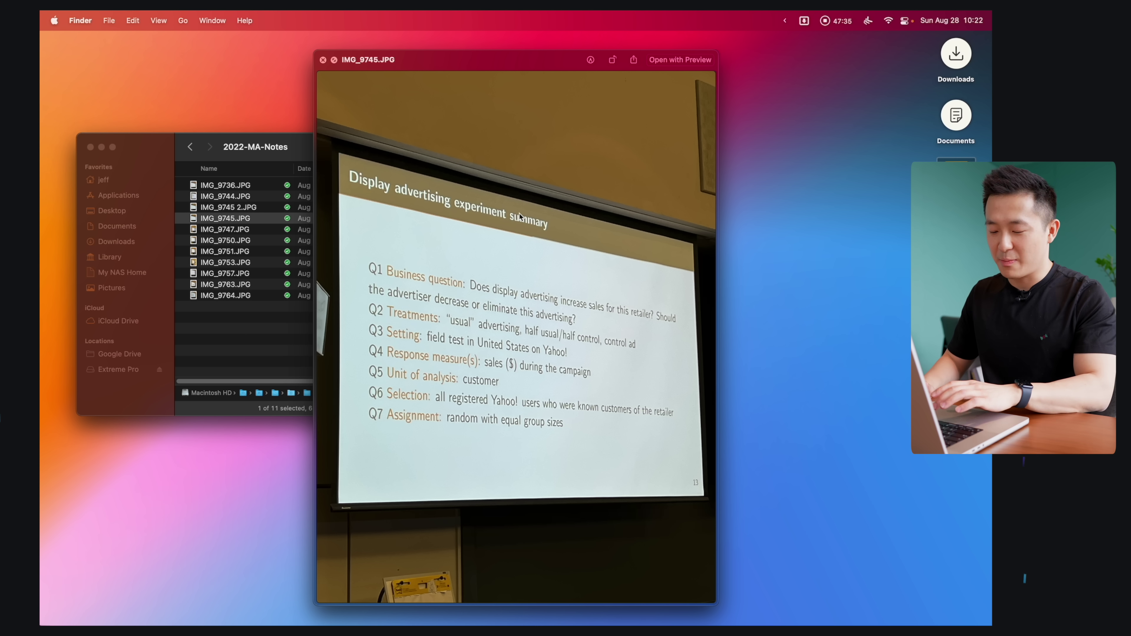
key("space")
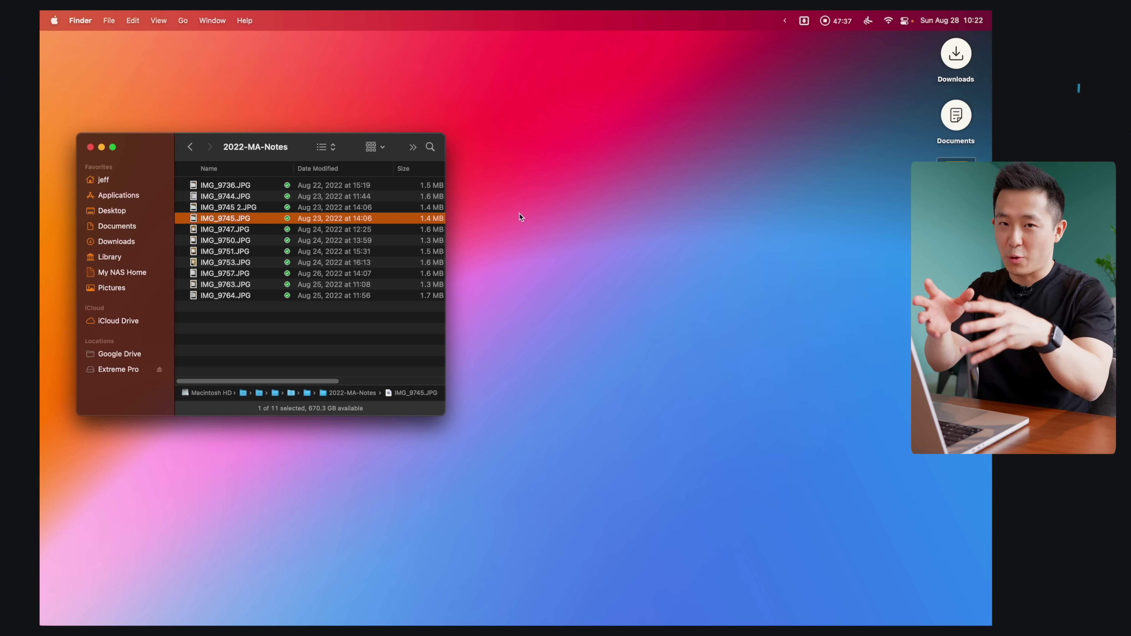
- Quick Look IMG_9736.JPG, copy the text of the first Group assignment item and paste it into the Feedback note
key("super+c")
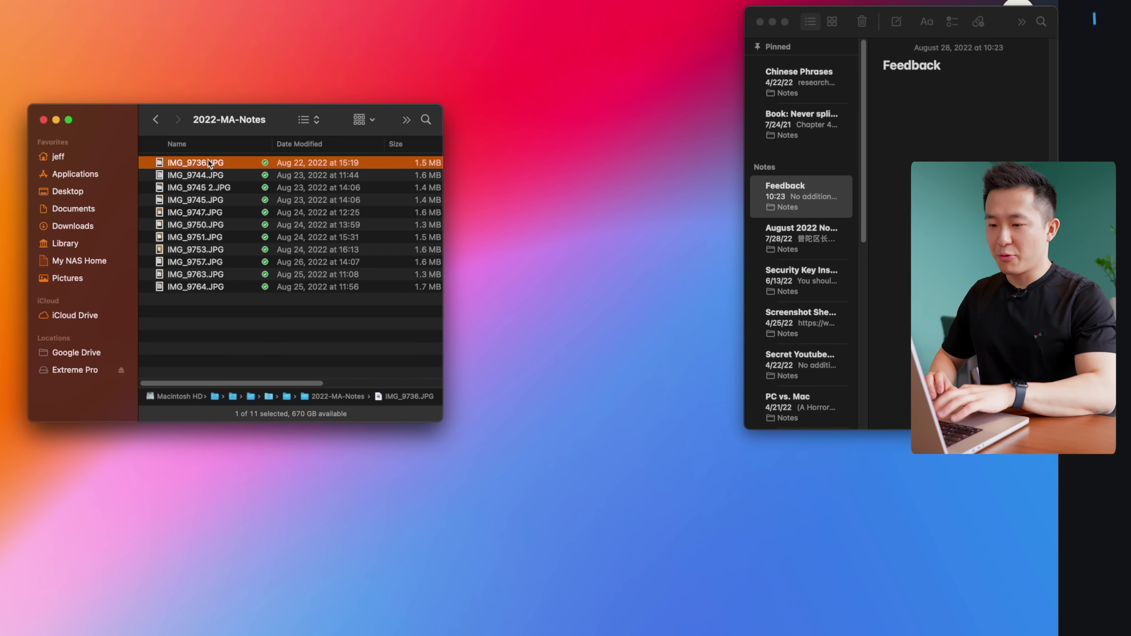
key("space")
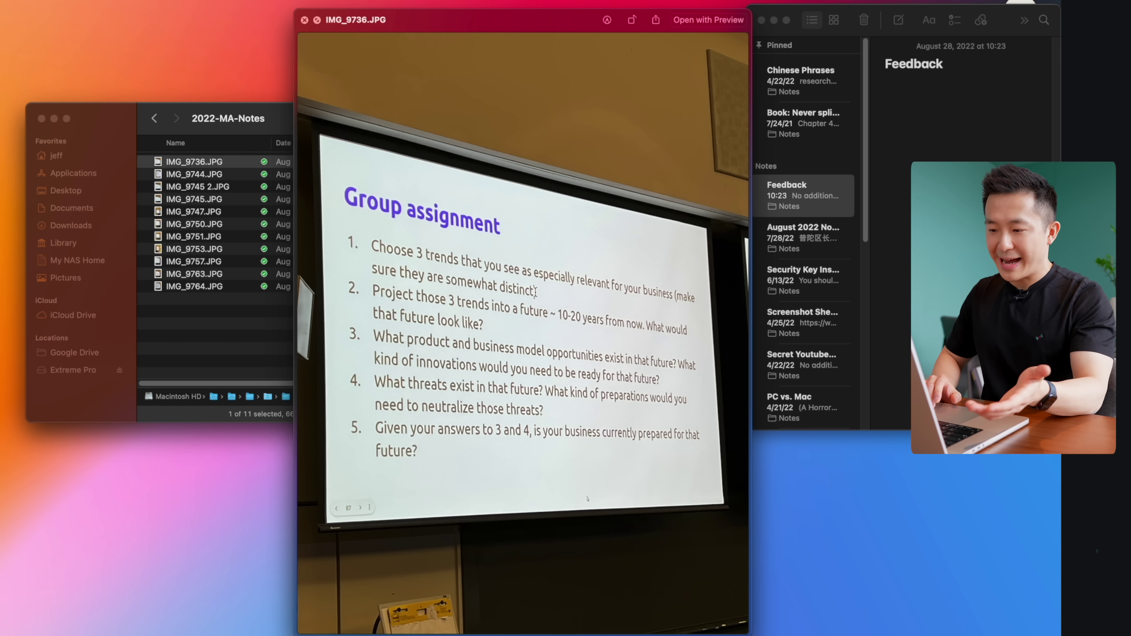
left_click_drag(536, 292, 401, 258)
key("super")
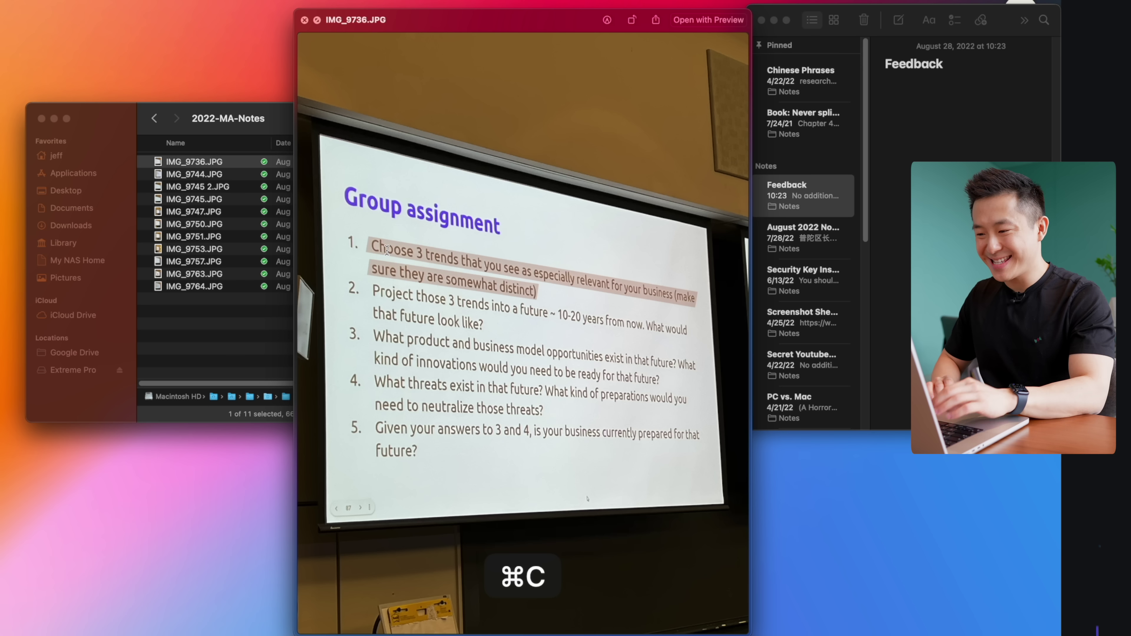
left_click(917, 133)
key("super+v")
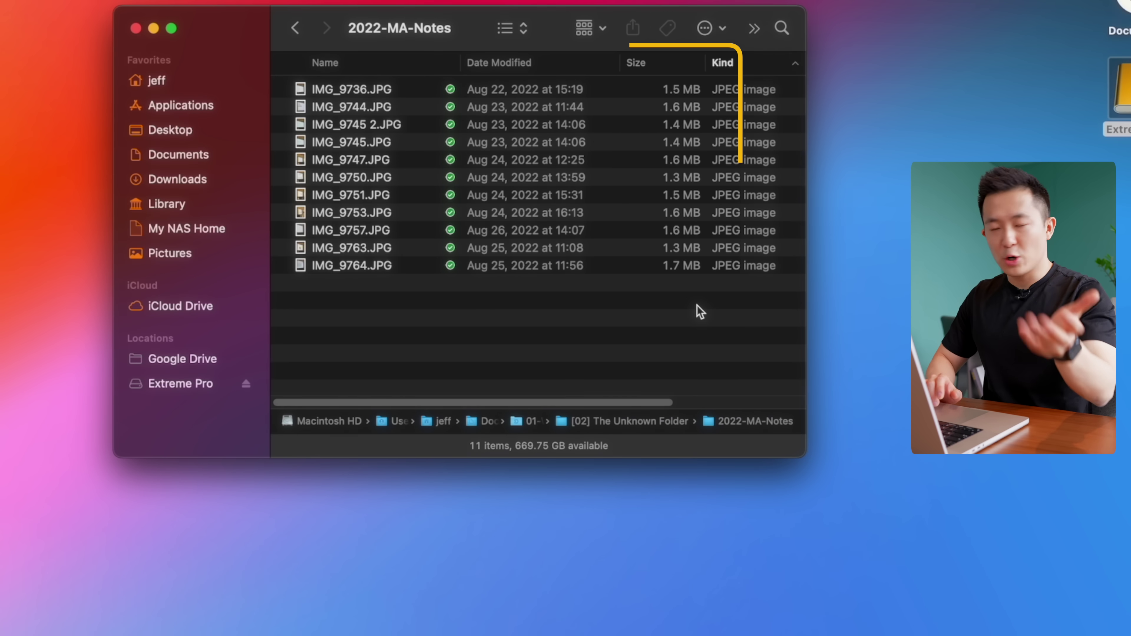
- Select all the JPG images in 2022-MA-Notes and convert them with the Convert Image quick action
key("super+a")
right_click(409, 228)
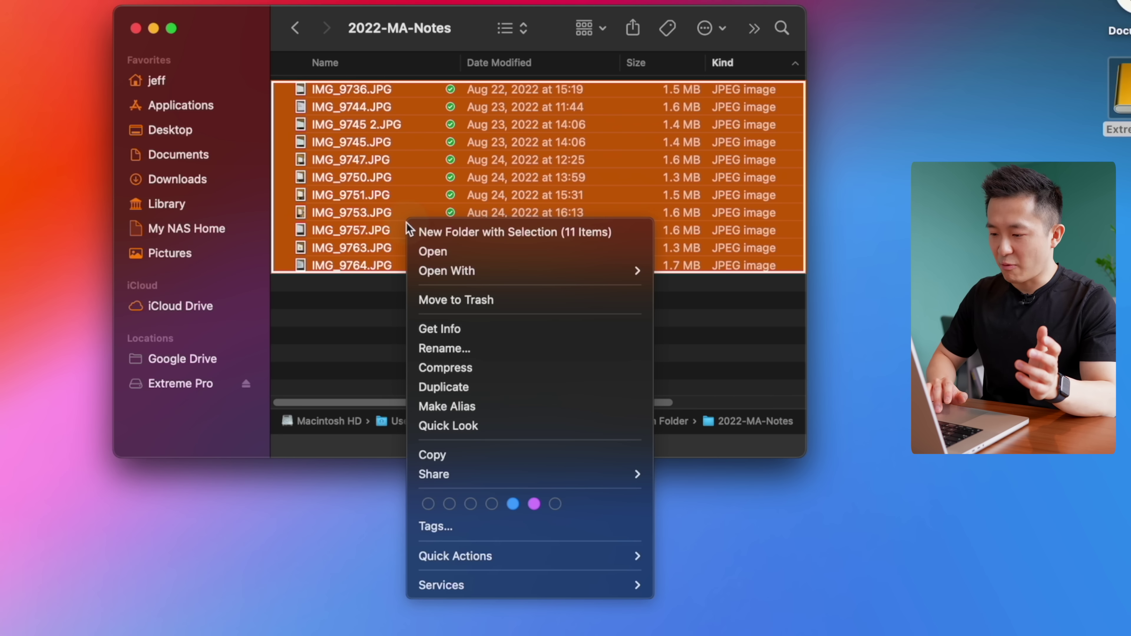
mouse_move(552, 556)
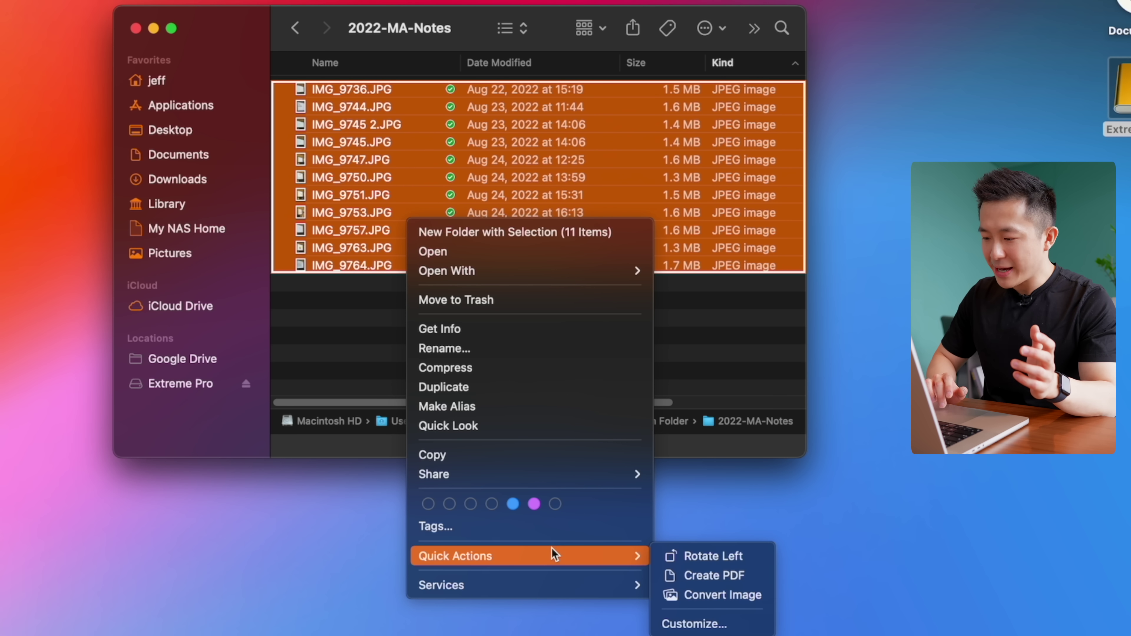
left_click(711, 595)
left_click(653, 174)
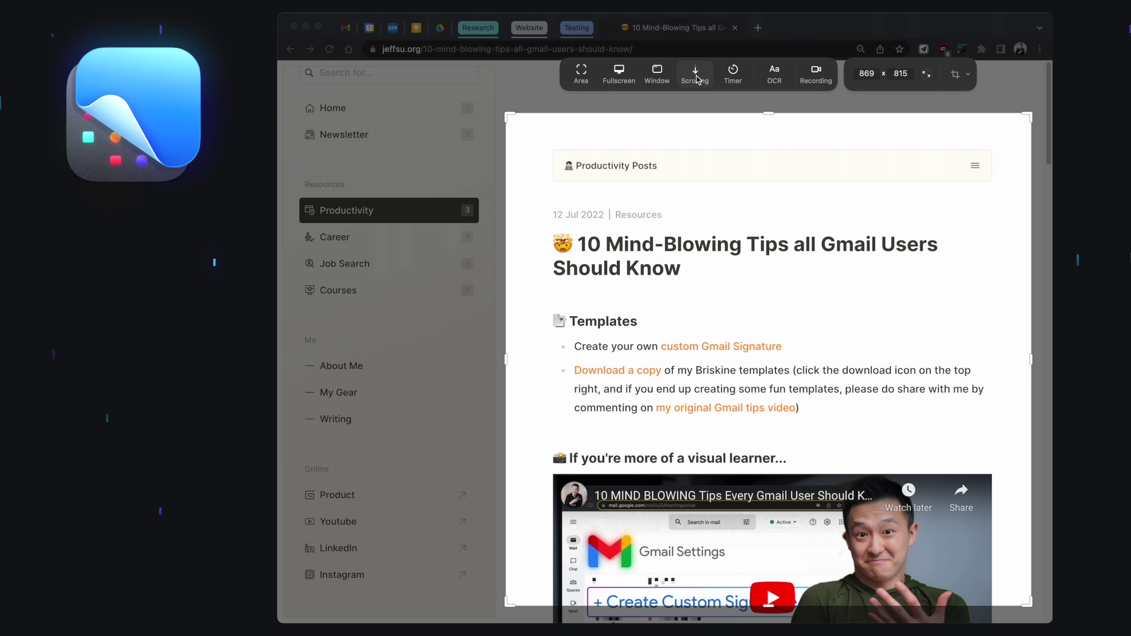
- Take a scrolling capture of the selected area of the "10 Mind-Blowing Tips all Gmail Users Should Know" page
left_click(696, 76)
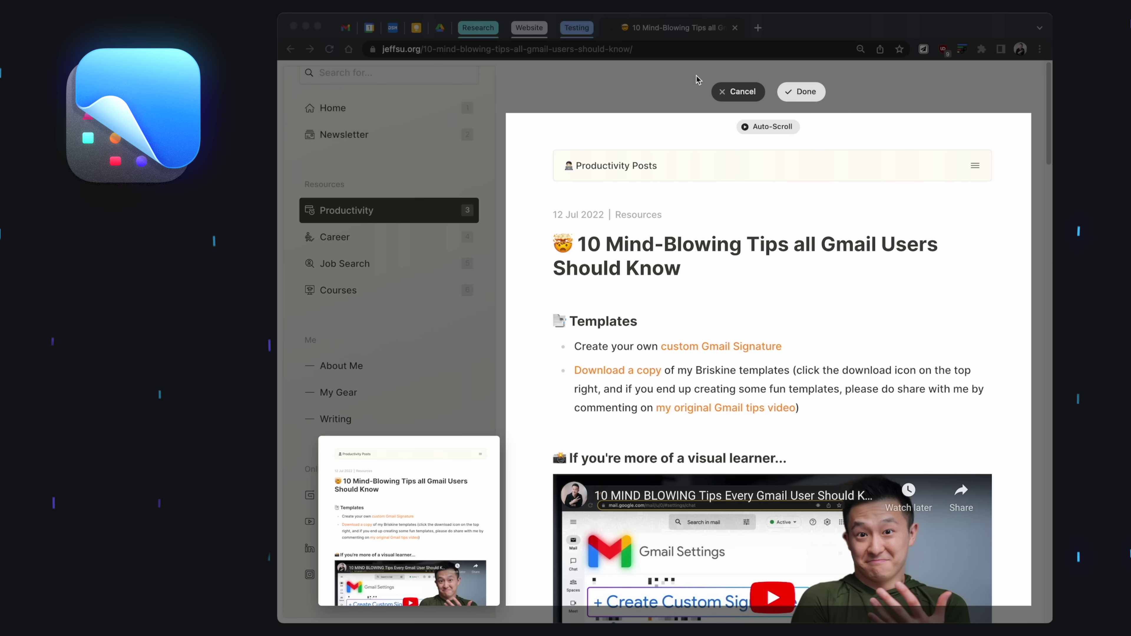
scroll(772, 237, "down", 10)
scroll(772, 241, "down", 15)
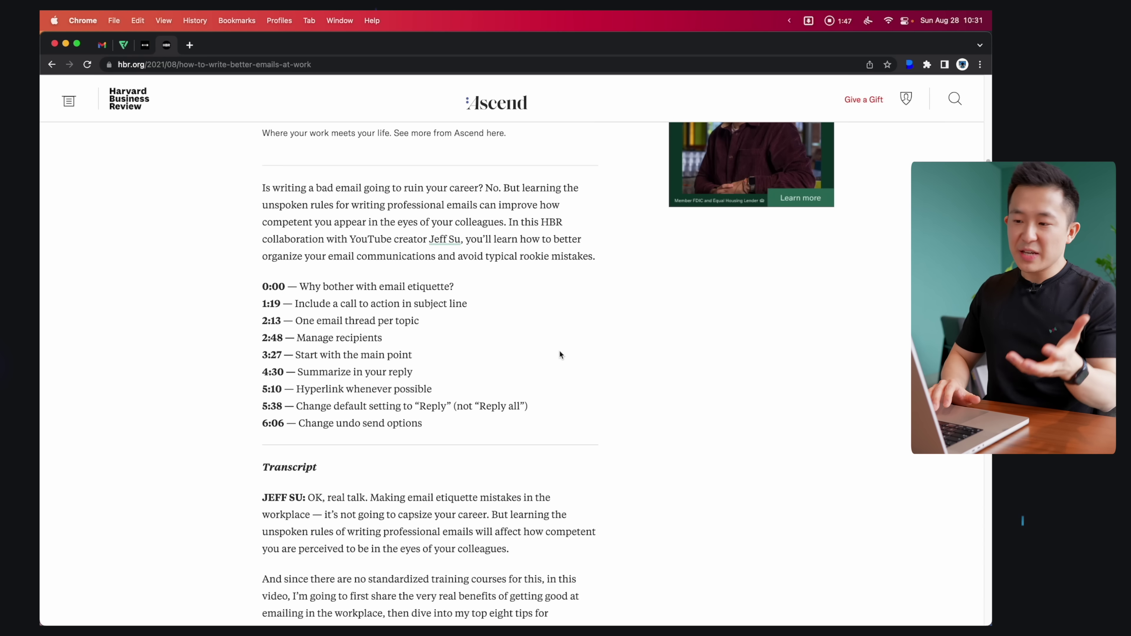
- Open the developer tools on the Harvard Business Review email article and select the div with id "main" and class "container"
scroll(559, 350, "down", 10)
scroll(559, 351, "down", 20)
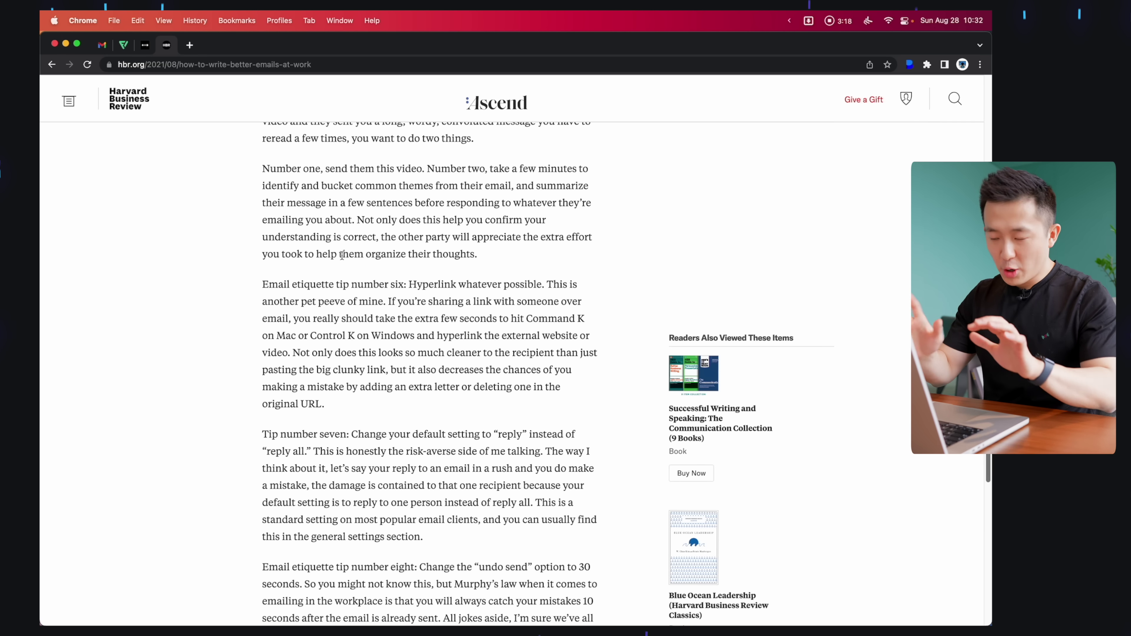
key("alt+super+i")
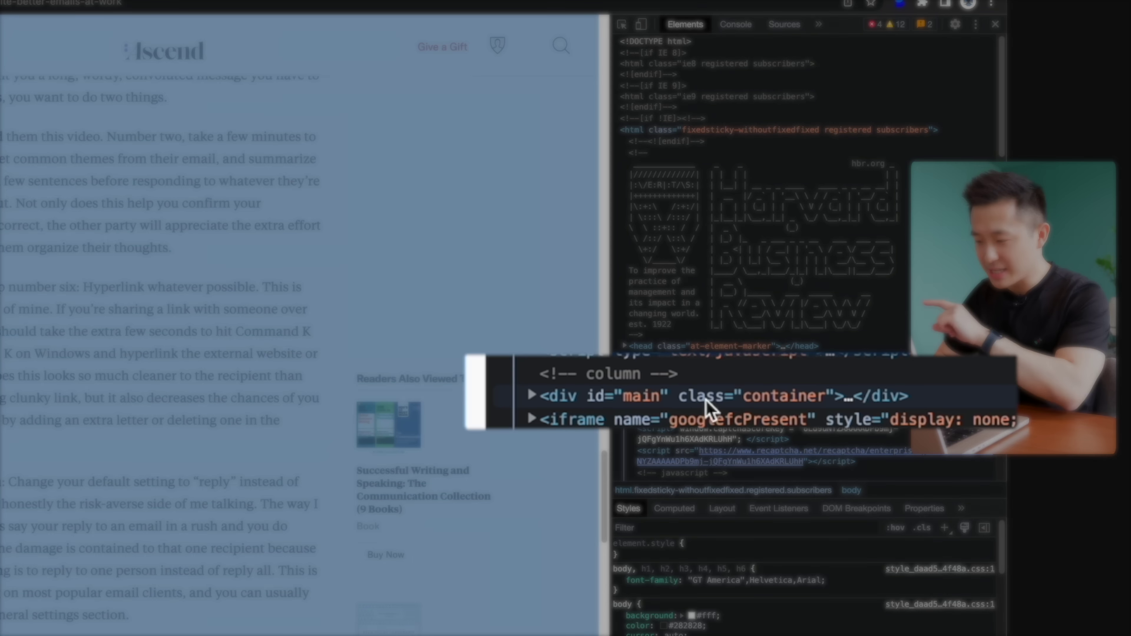
left_click(722, 397)
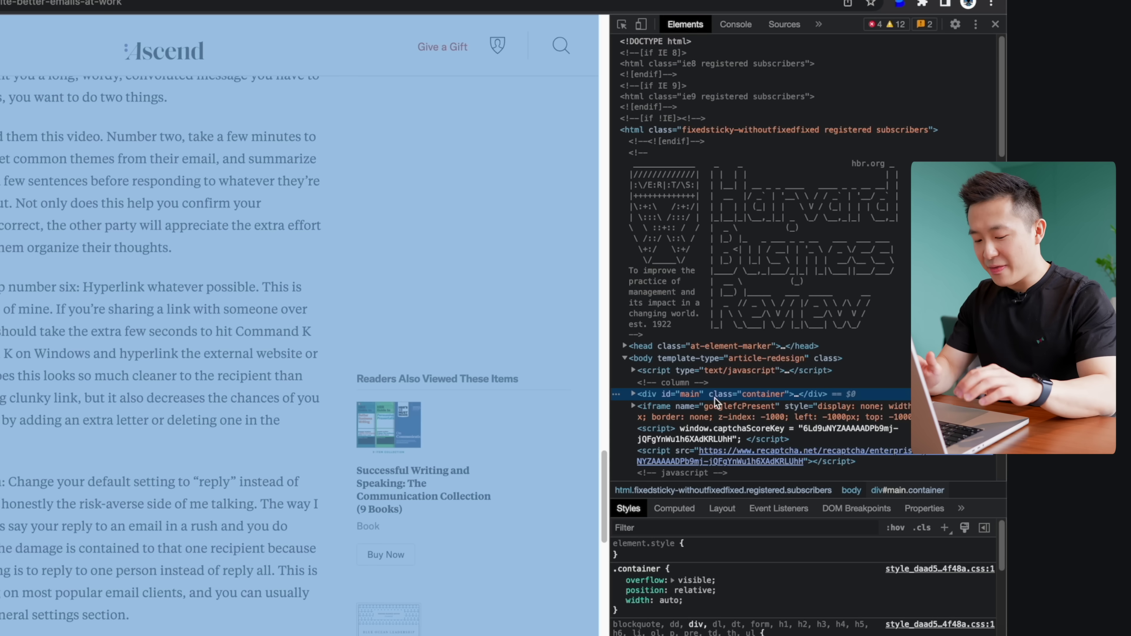
- Run the Capture node screenshot command on the selected div and open the downloaded PNG in Preview
key("super+shift+p")
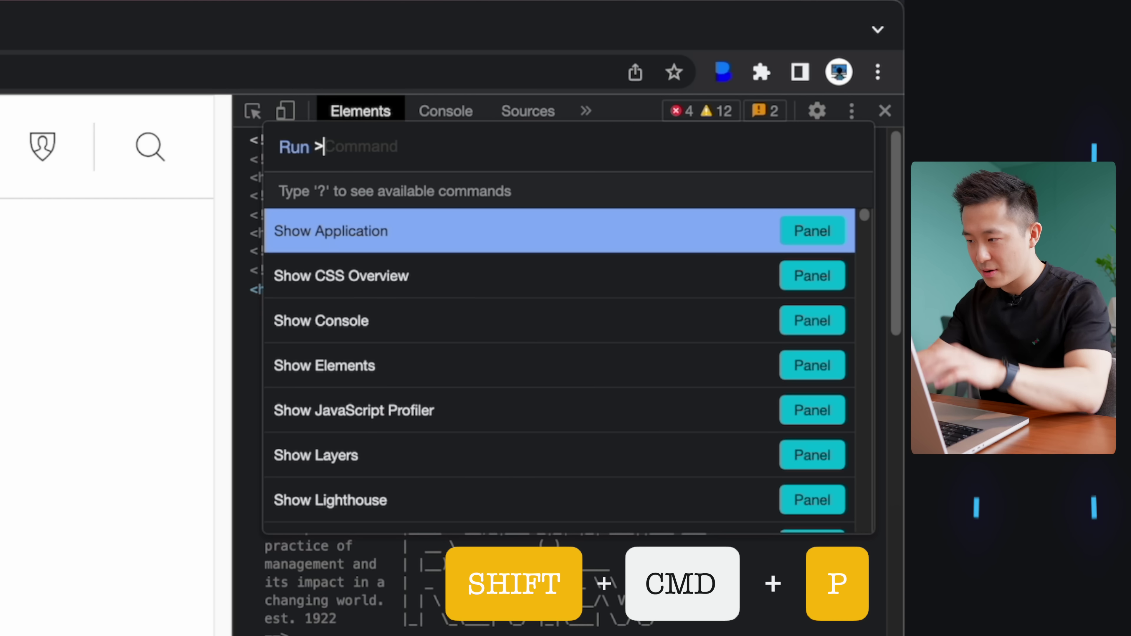
type("screenshot")
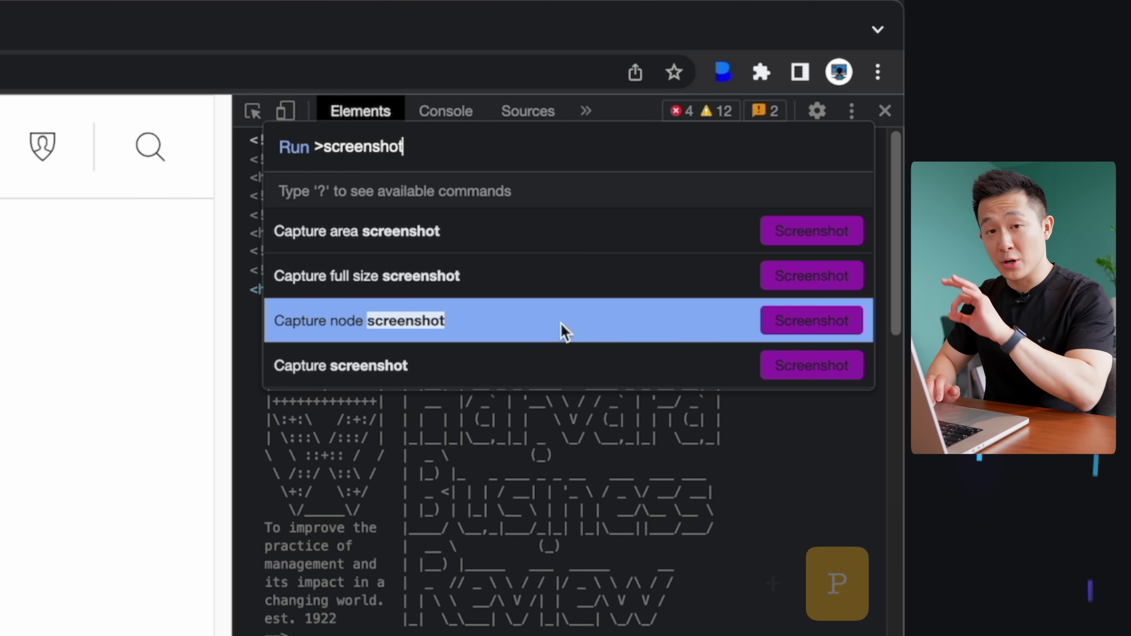
left_click(563, 330)
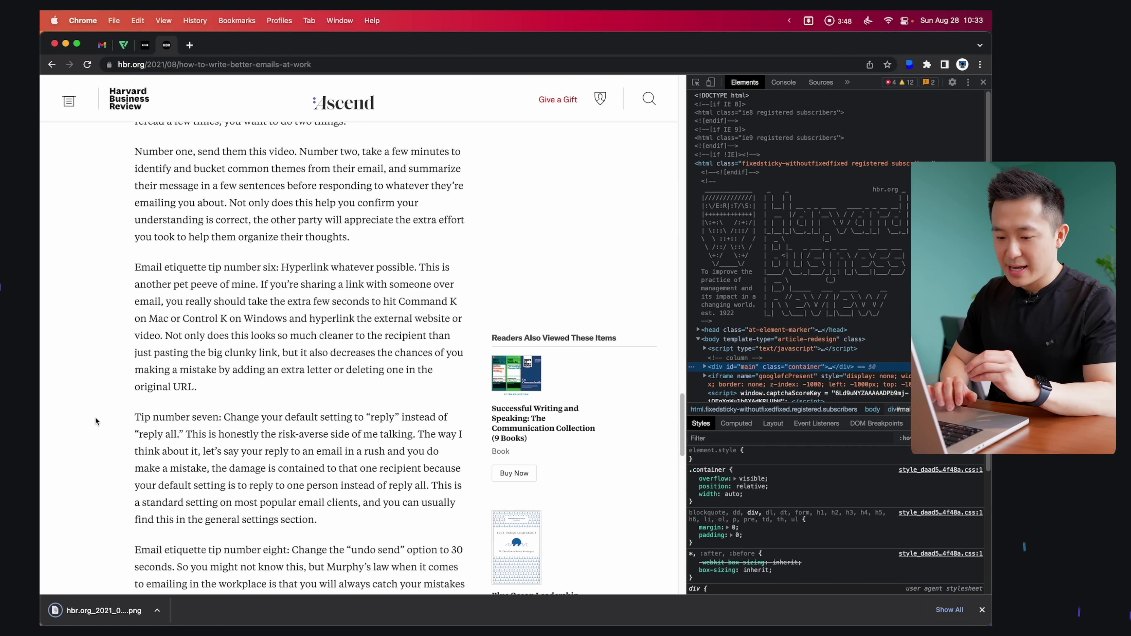
left_click(90, 606)
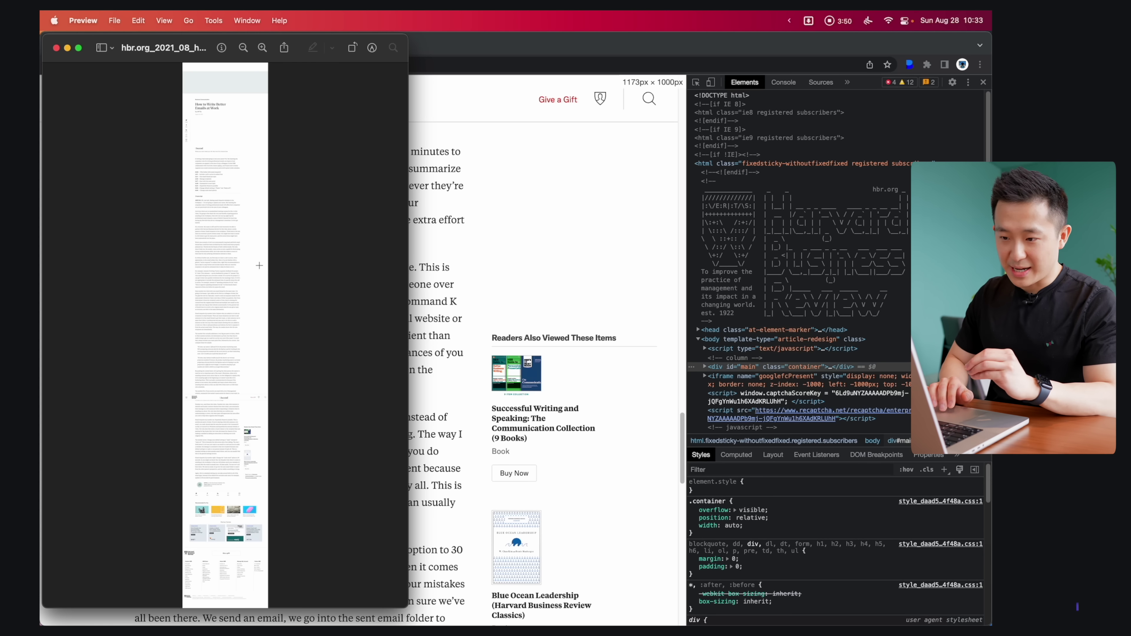